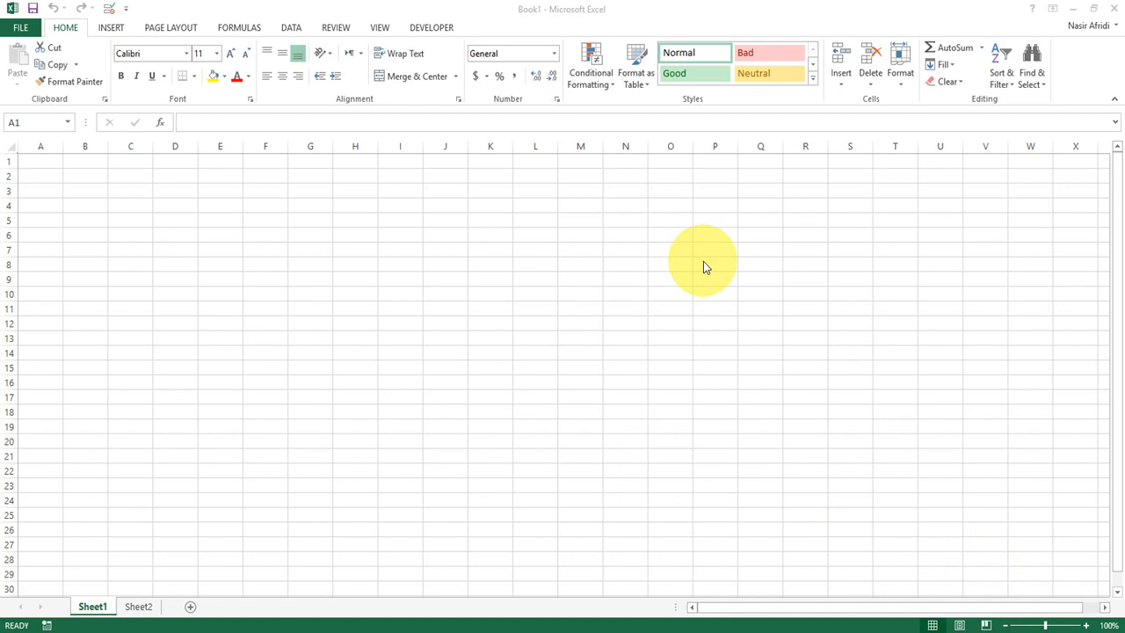
From cell D4, start recording macro 'mymacro' in this workbook, replacing the rejected Ctrl+k shortcut
click(177, 207)
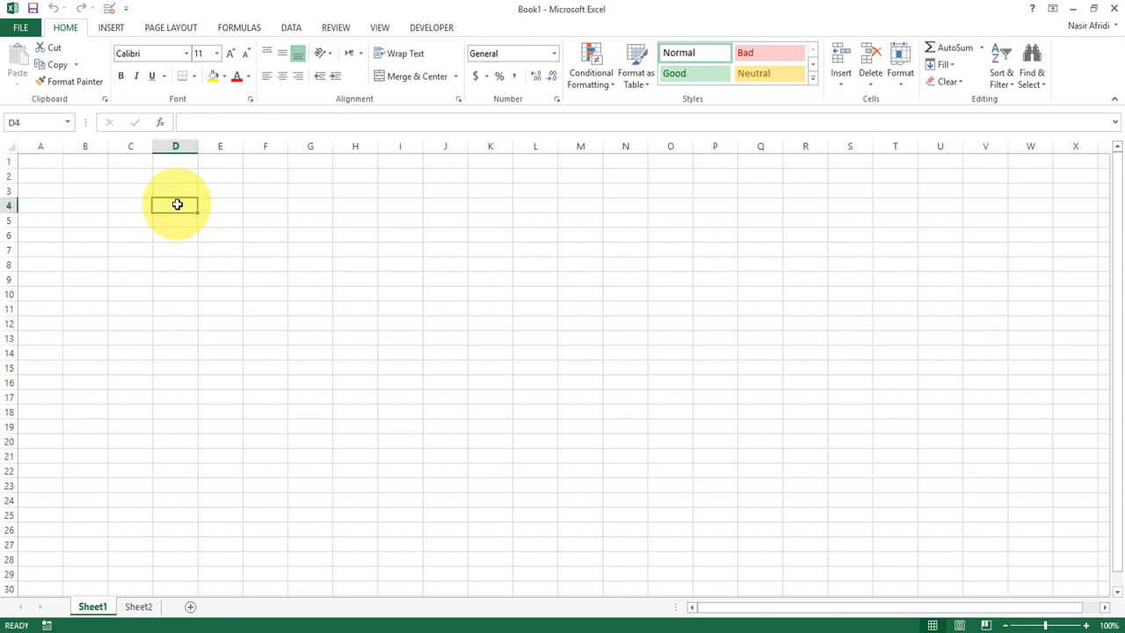
click(384, 27)
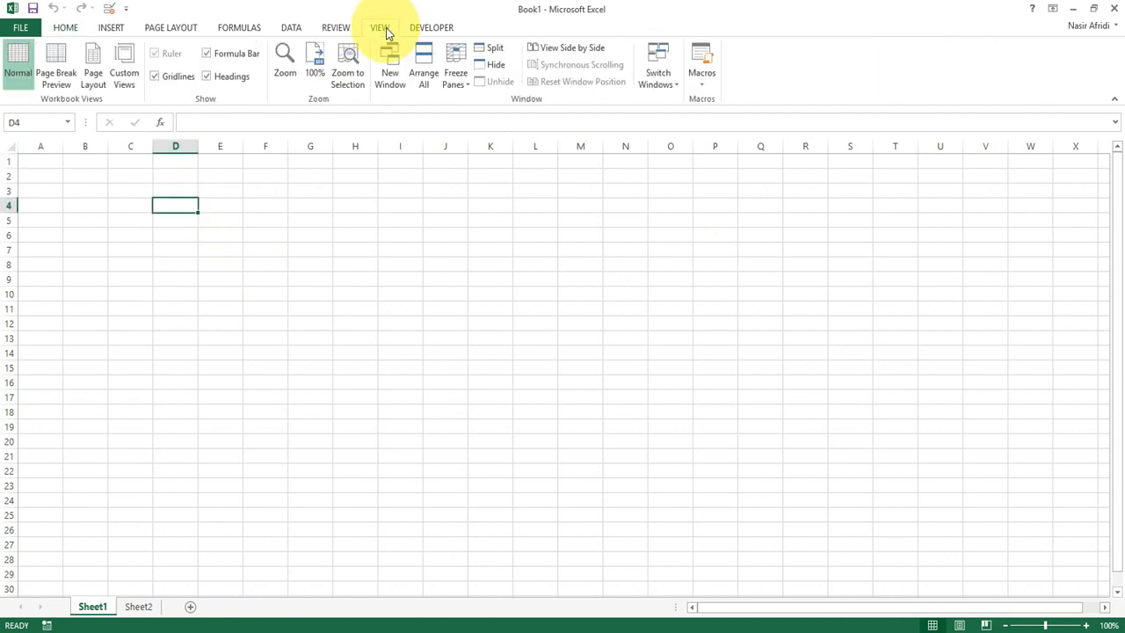
click(704, 81)
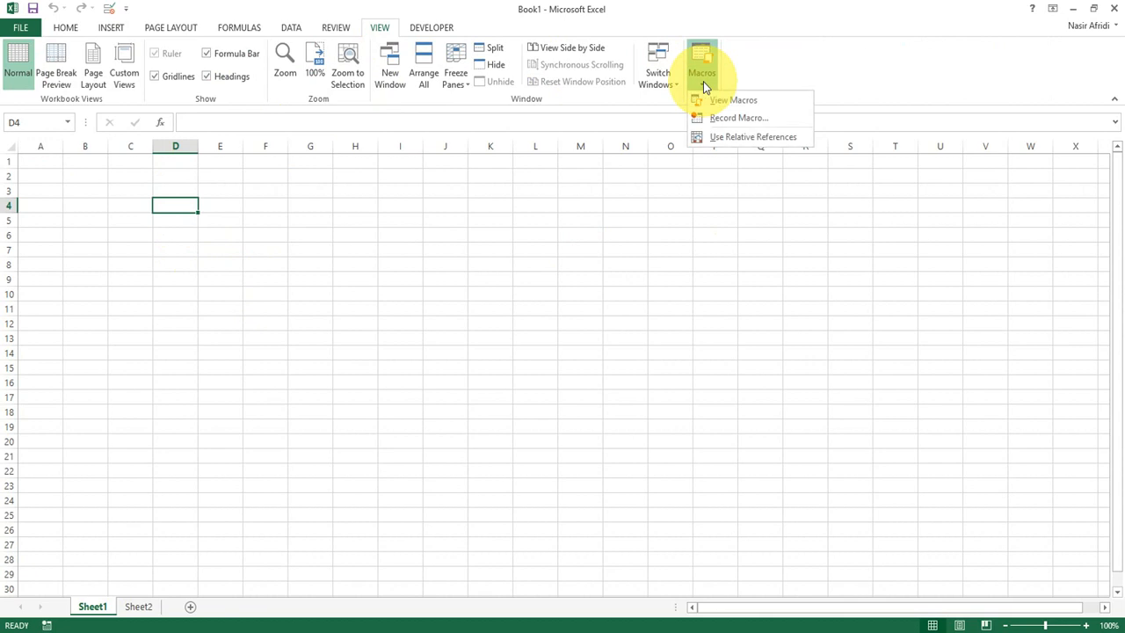
click(751, 116)
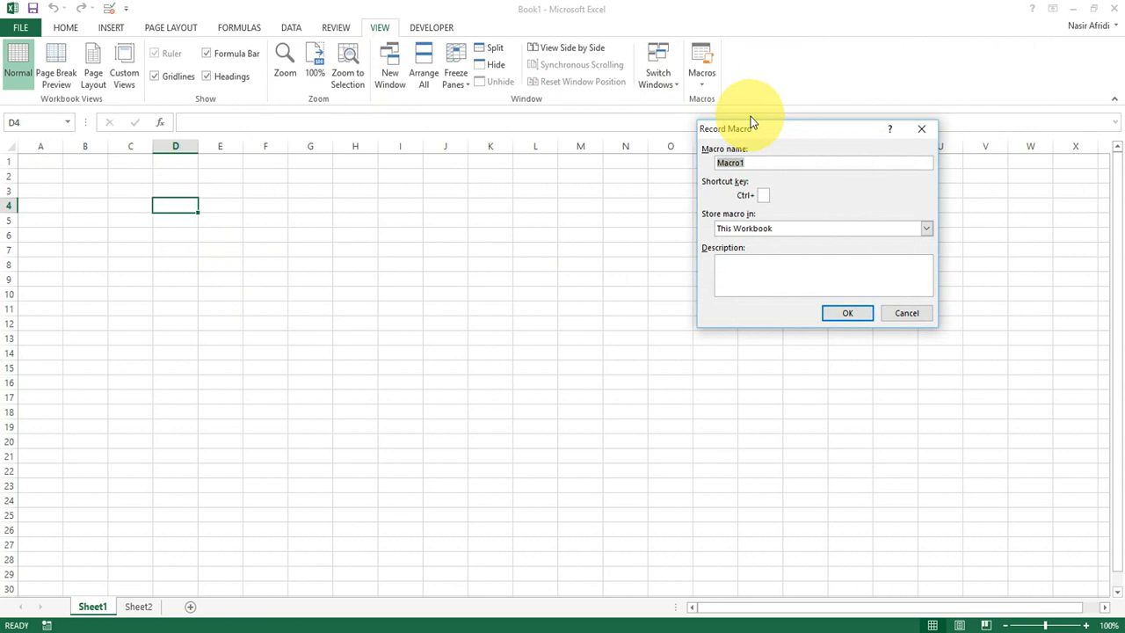
text(mymacro)
click(763, 195)
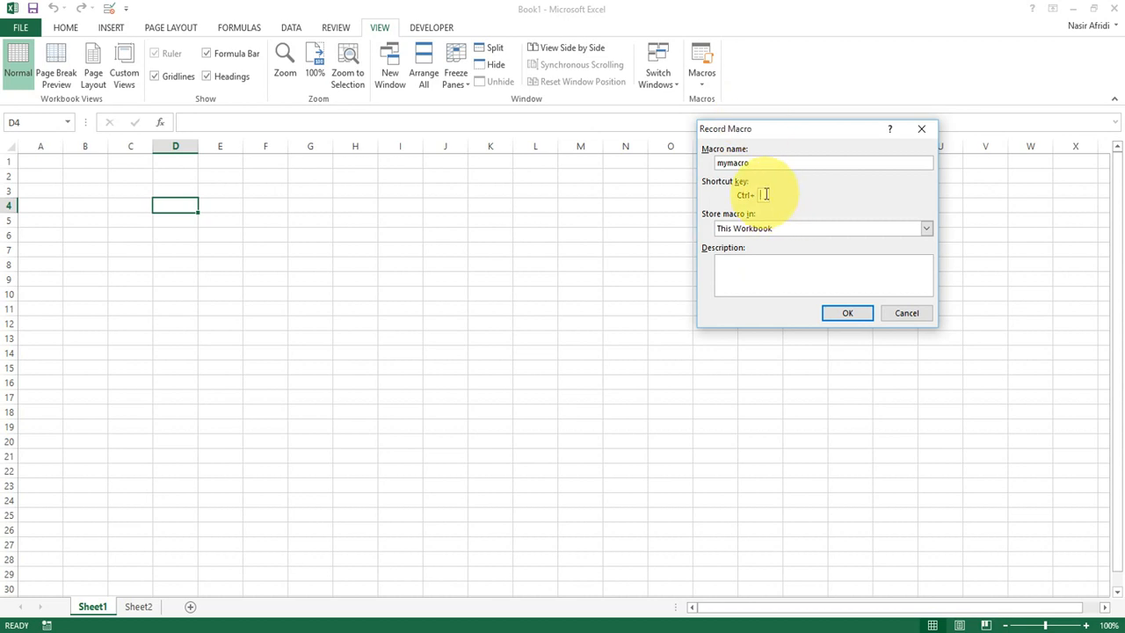
text(k)
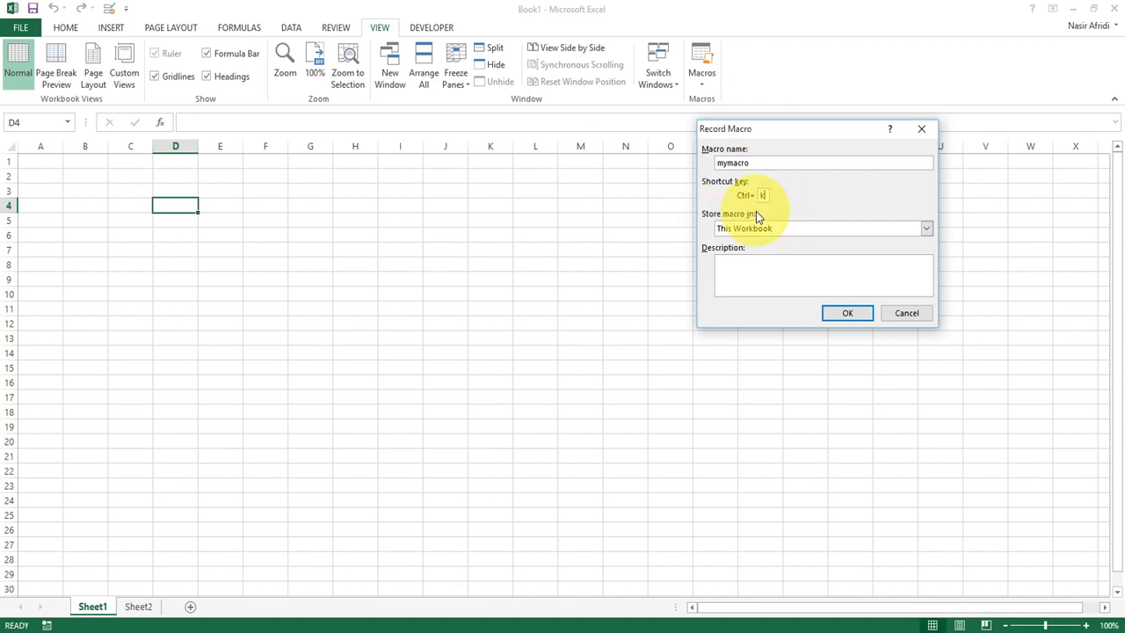
click(848, 314)
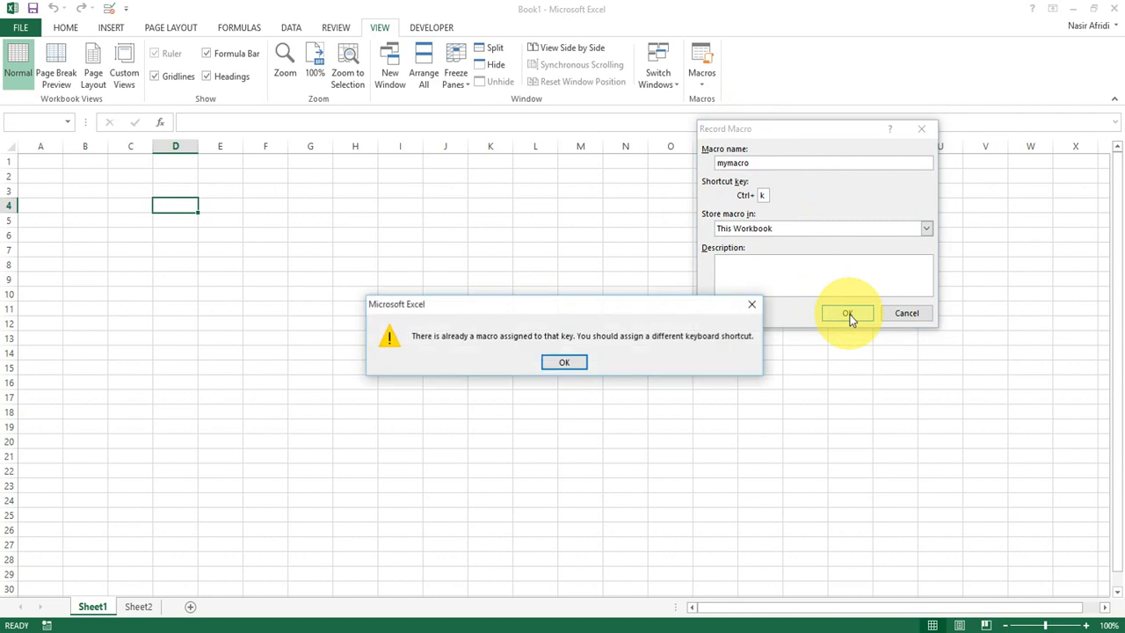
click(751, 304)
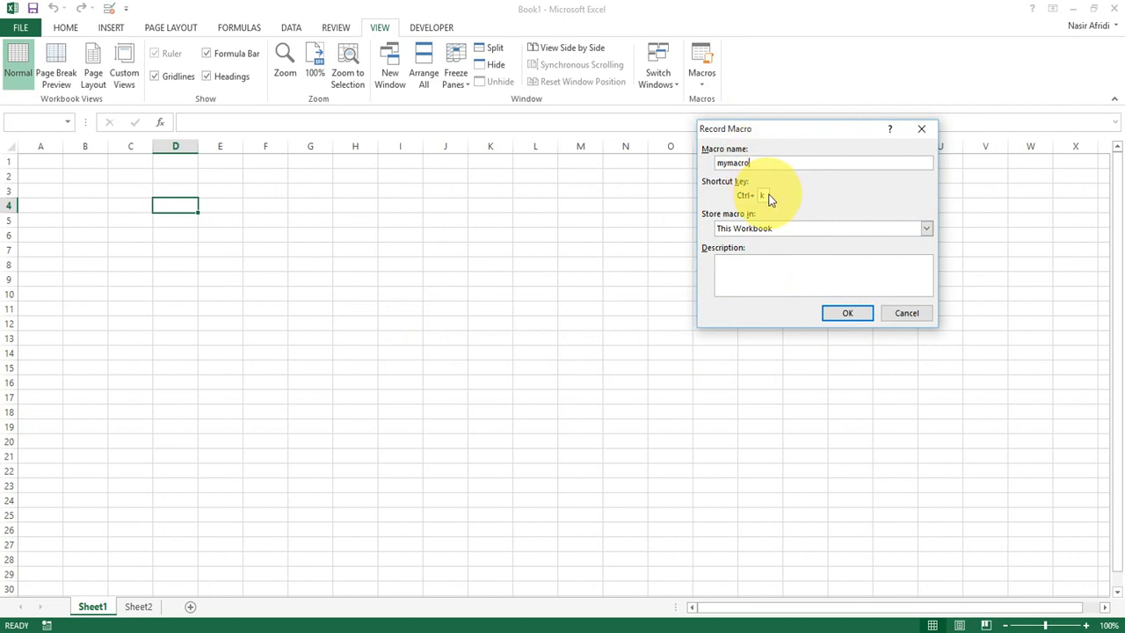
key(BackSpace)
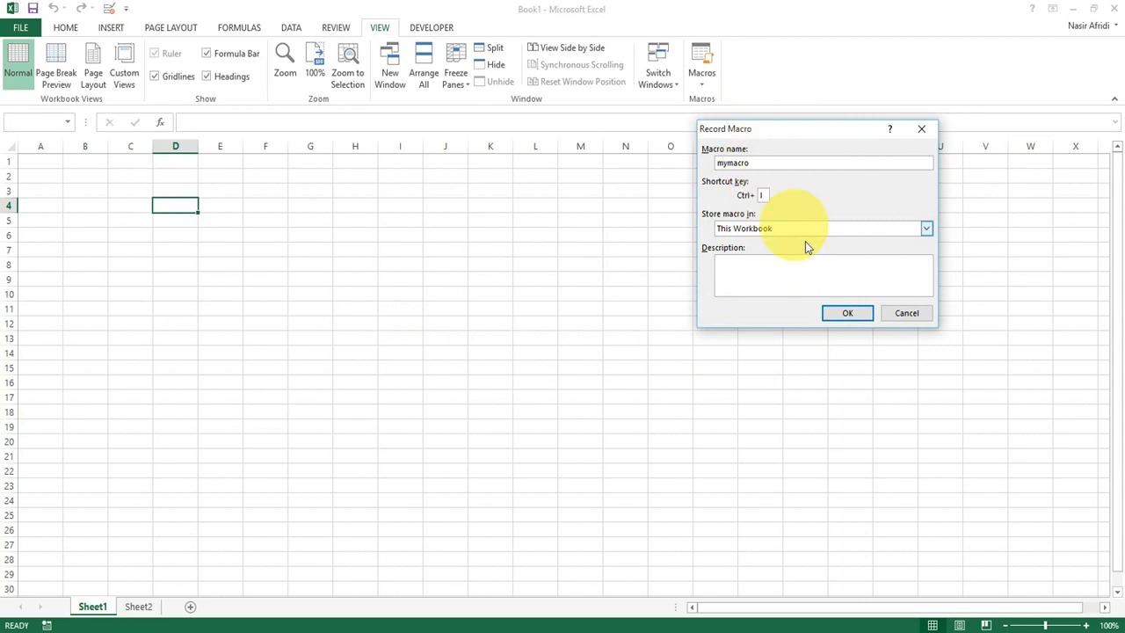
click(844, 314)
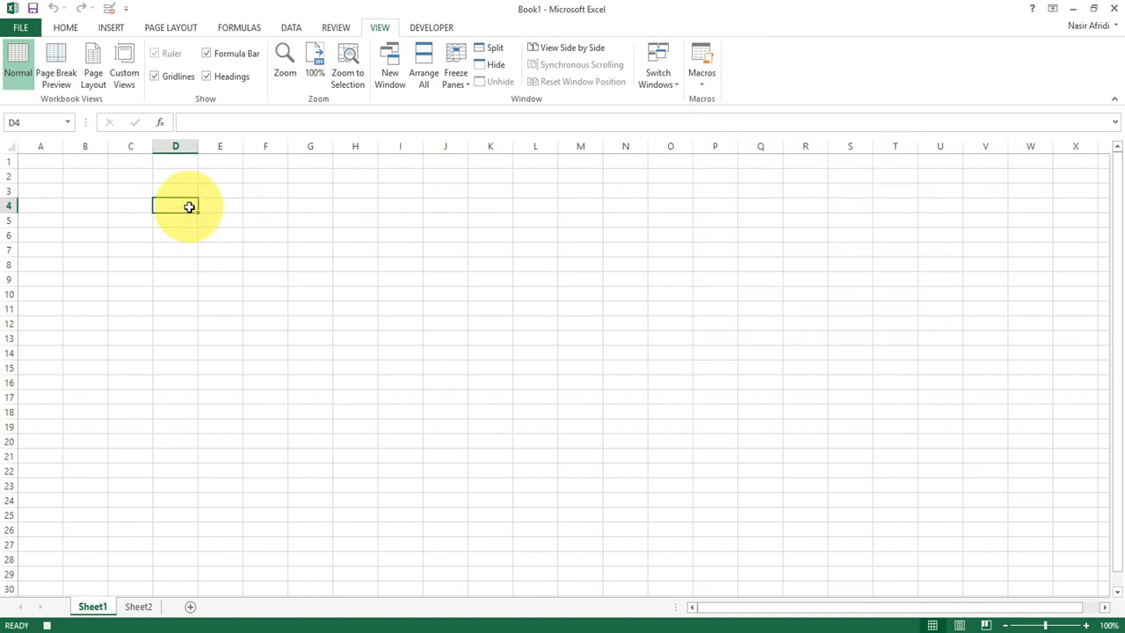
Enter headers Item ID, Item Naem, Brand, Qty, Unit Price and Amount in D4:I4
text(Item ID)
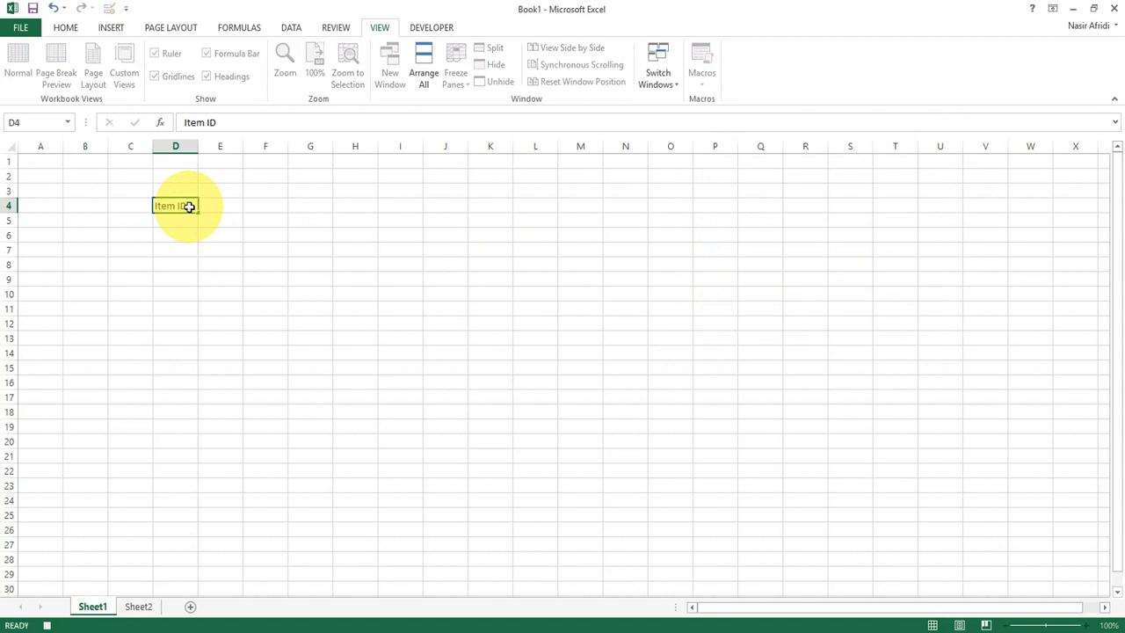
key(Tab)
text(Item Naem)
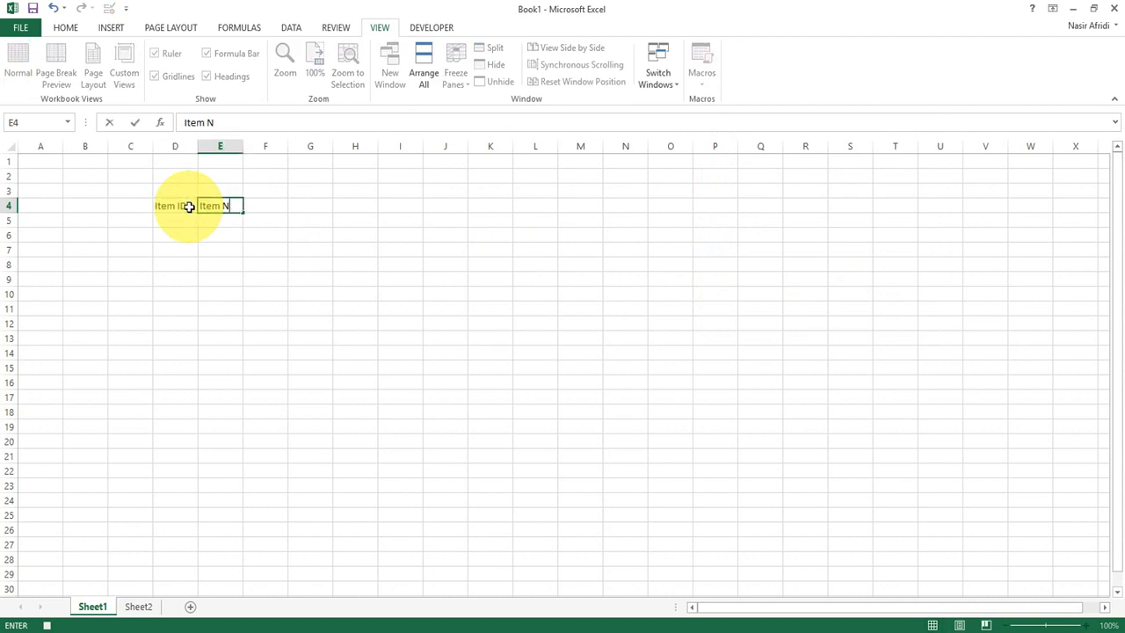
key(Tab)
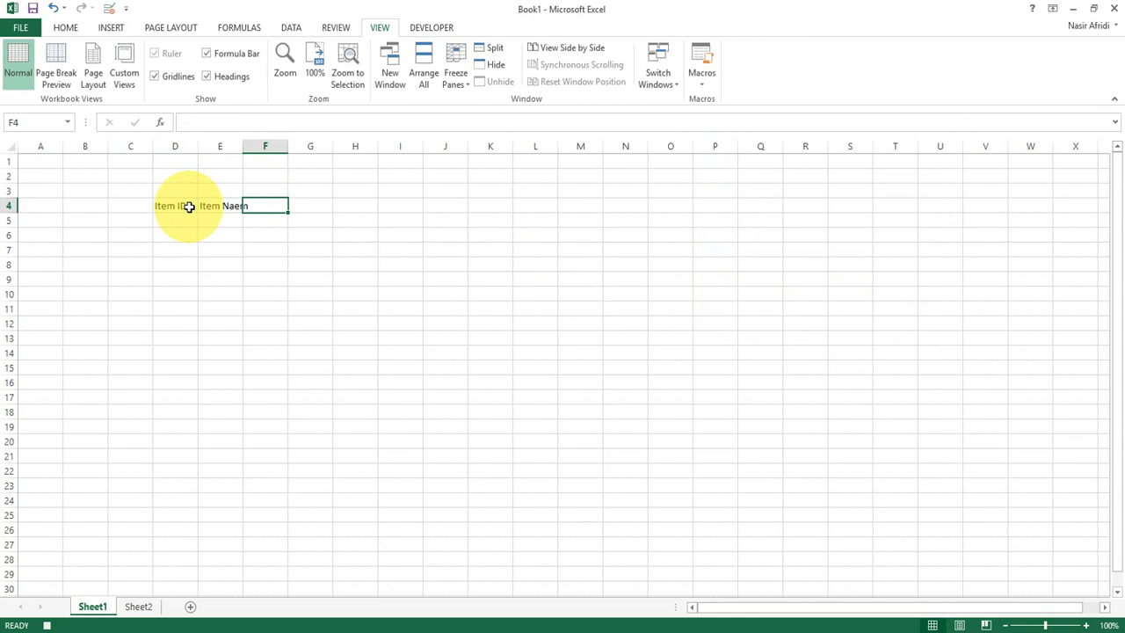
text(Brand)
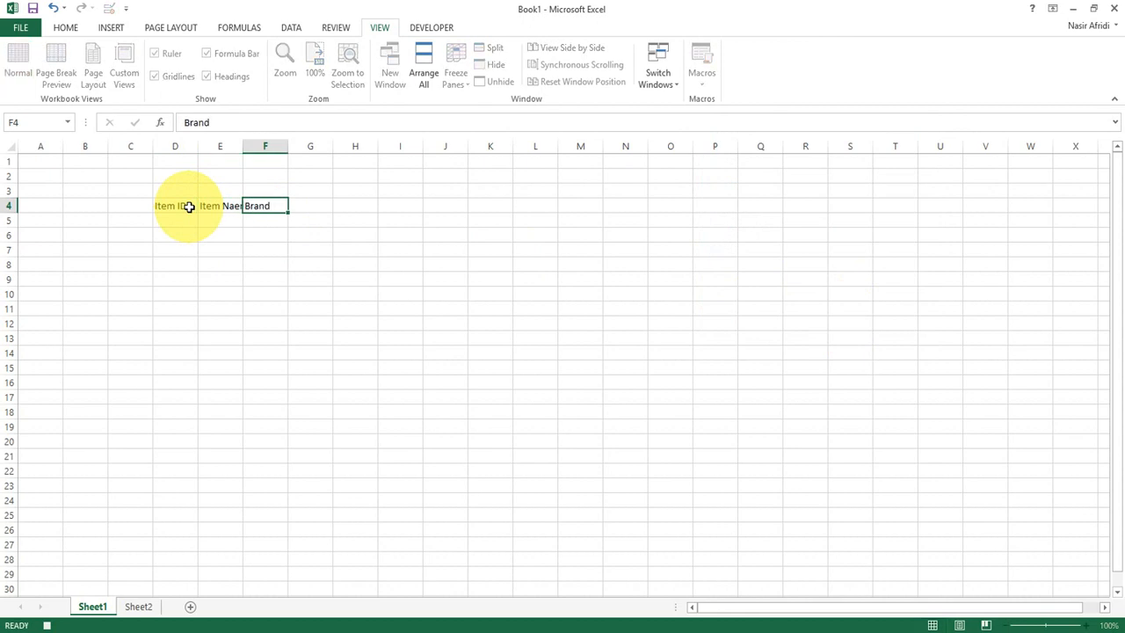
key(Tab)
text(Qty)
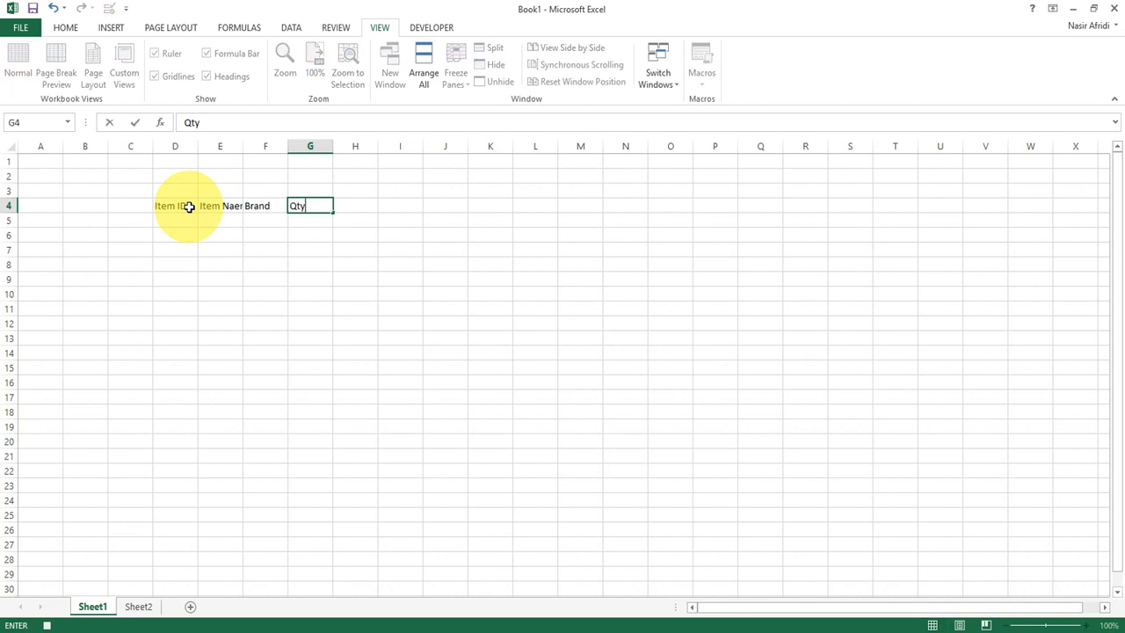
key(Tab)
text(Unit)
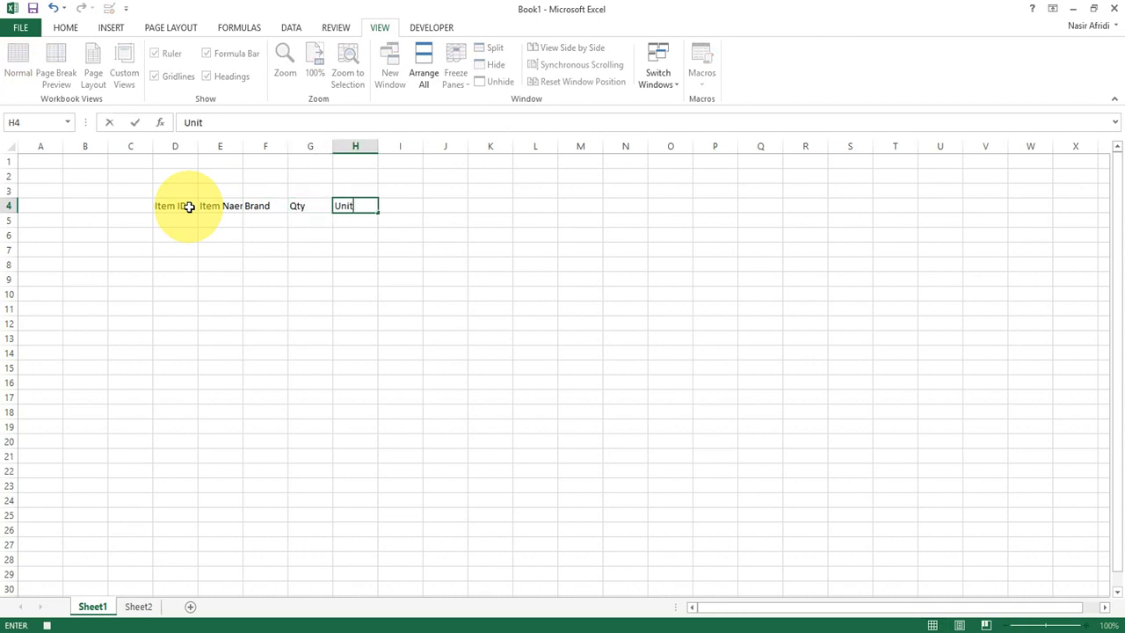
text( Price)
key(Tab)
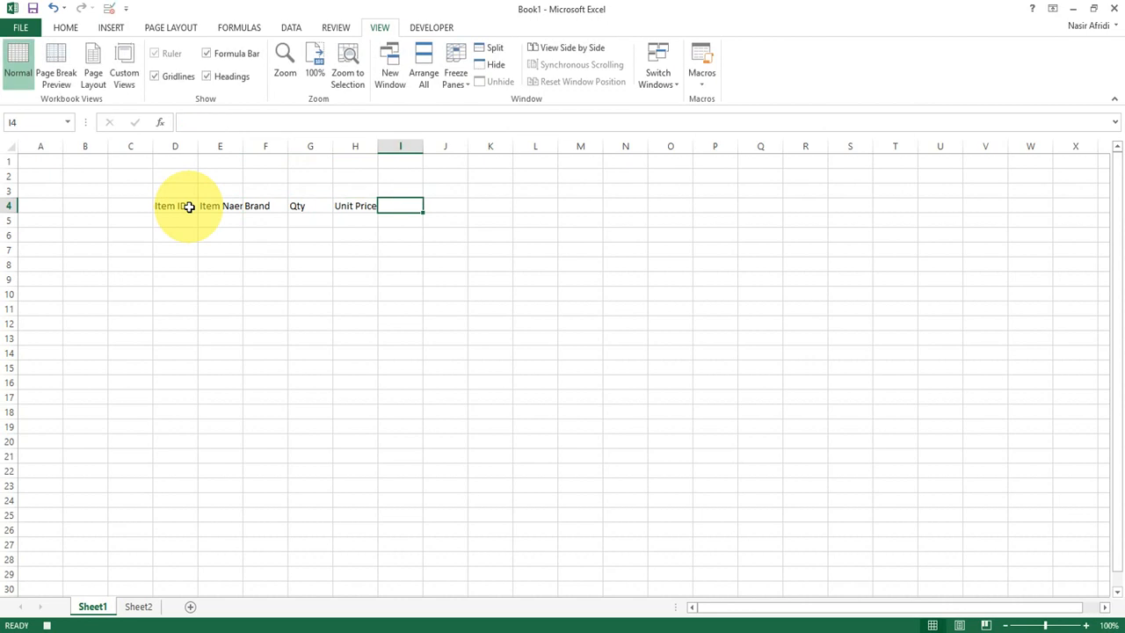
text(Amount)
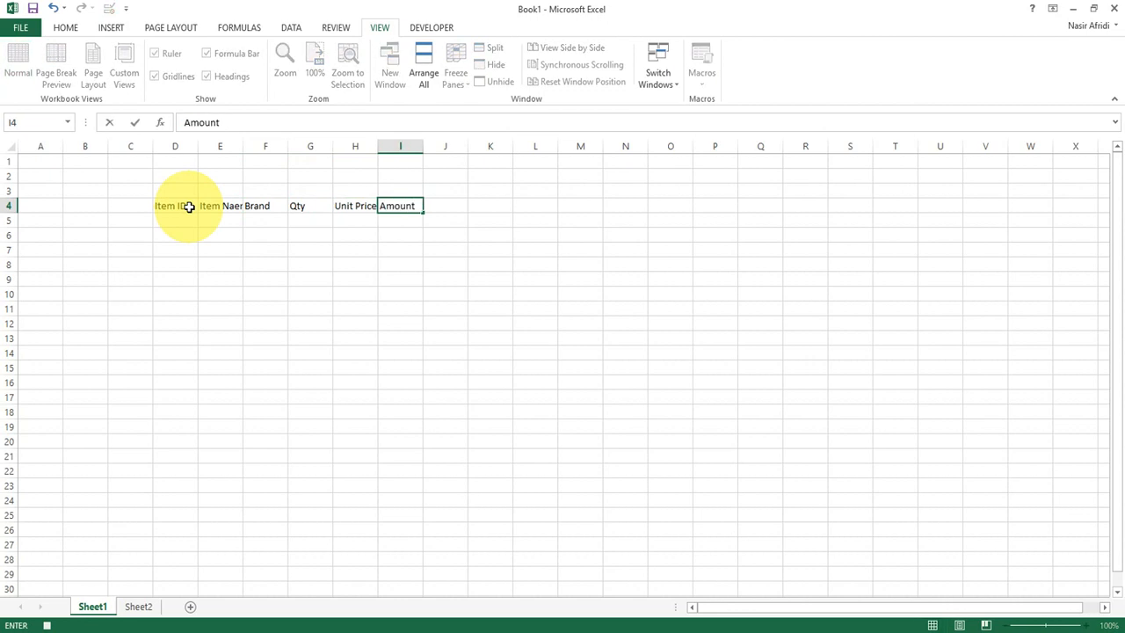
click(167, 205)
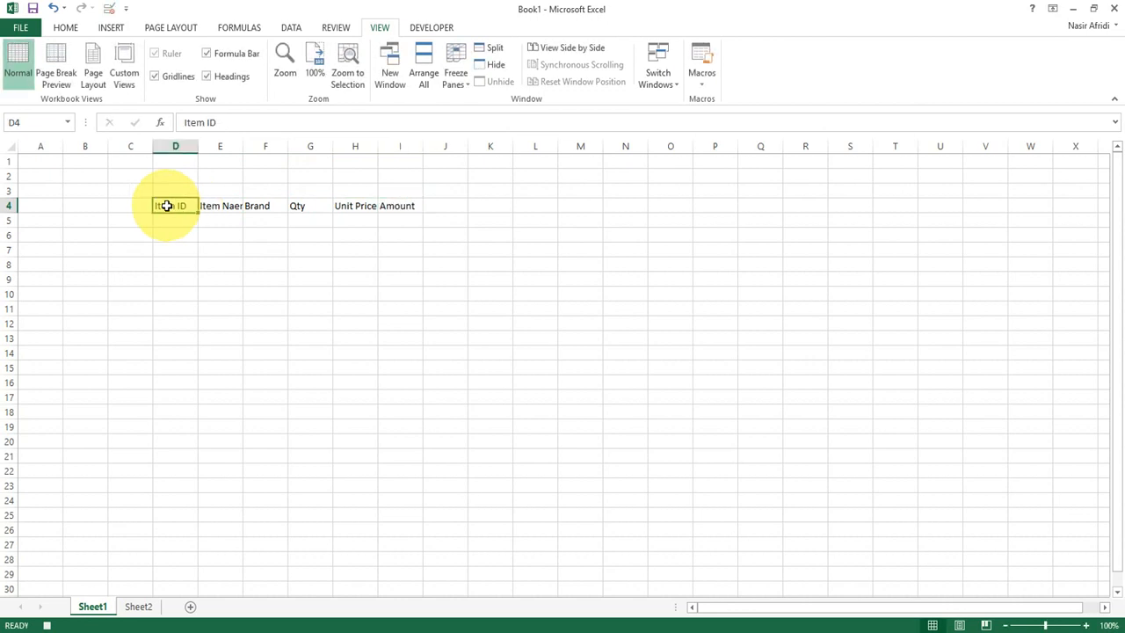
Make header row D4:I4 bold, yellow-filled and 14 pt
drag(167, 205, 409, 208)
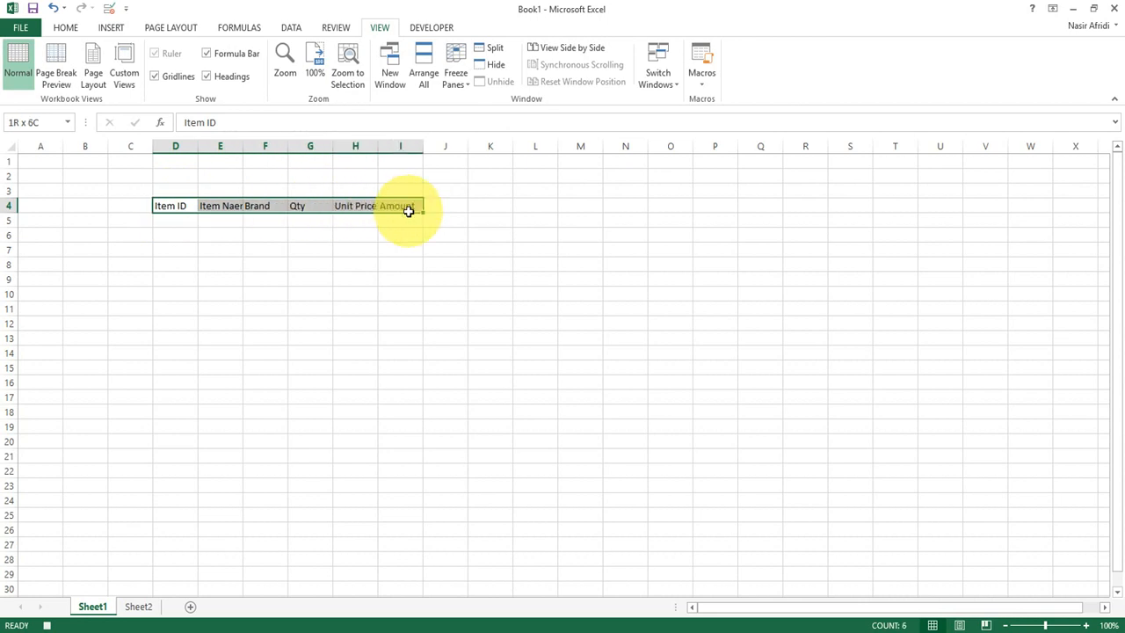
click(67, 28)
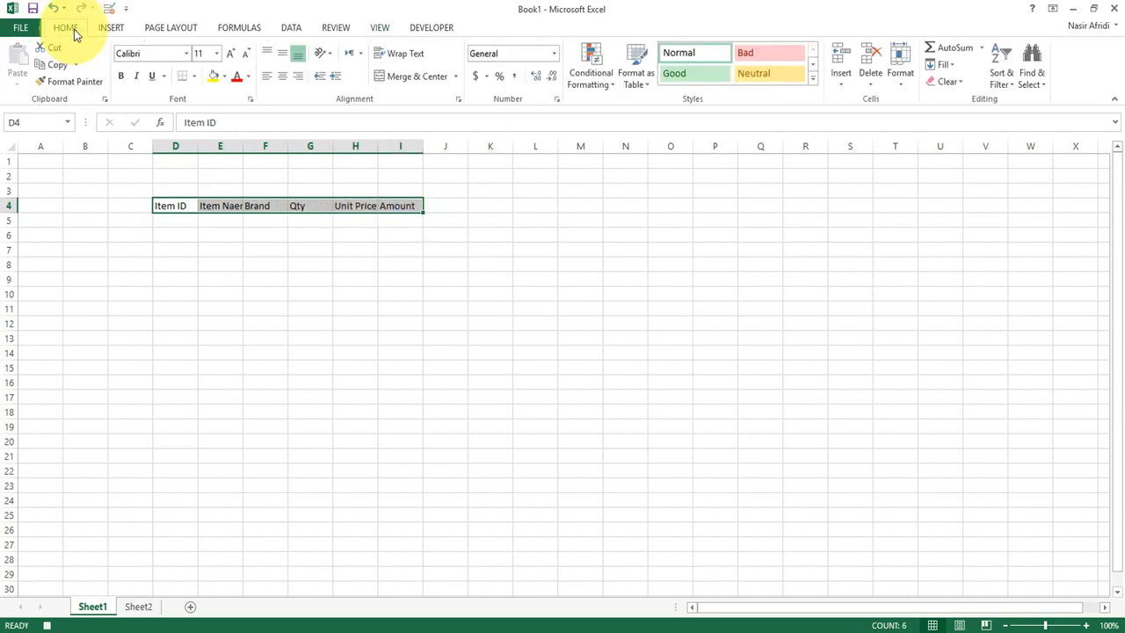
click(123, 77)
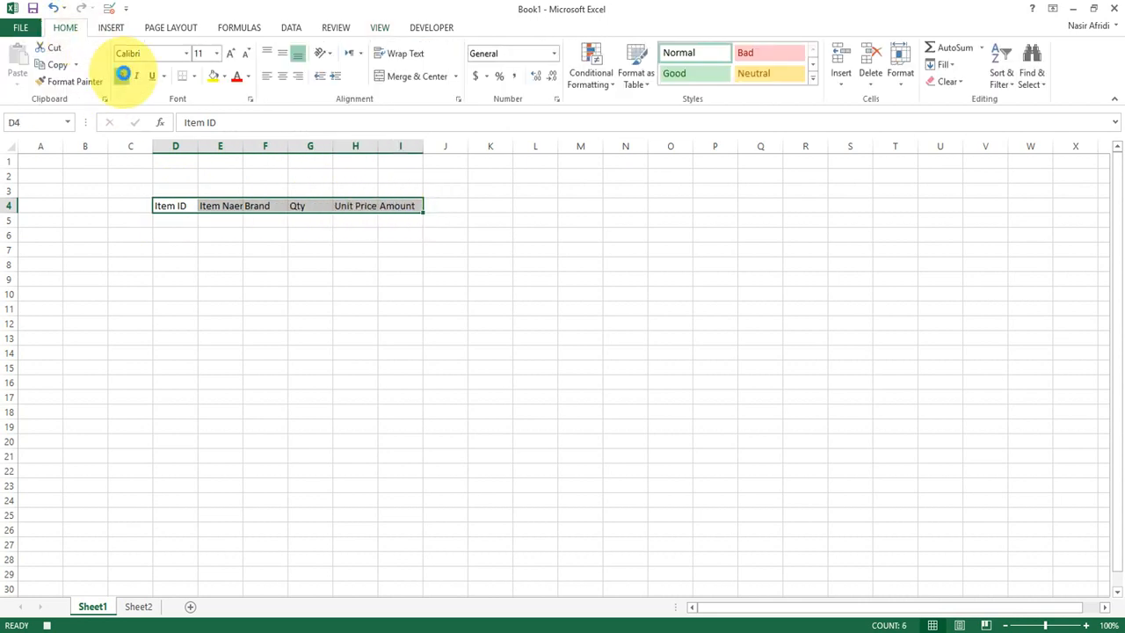
click(215, 79)
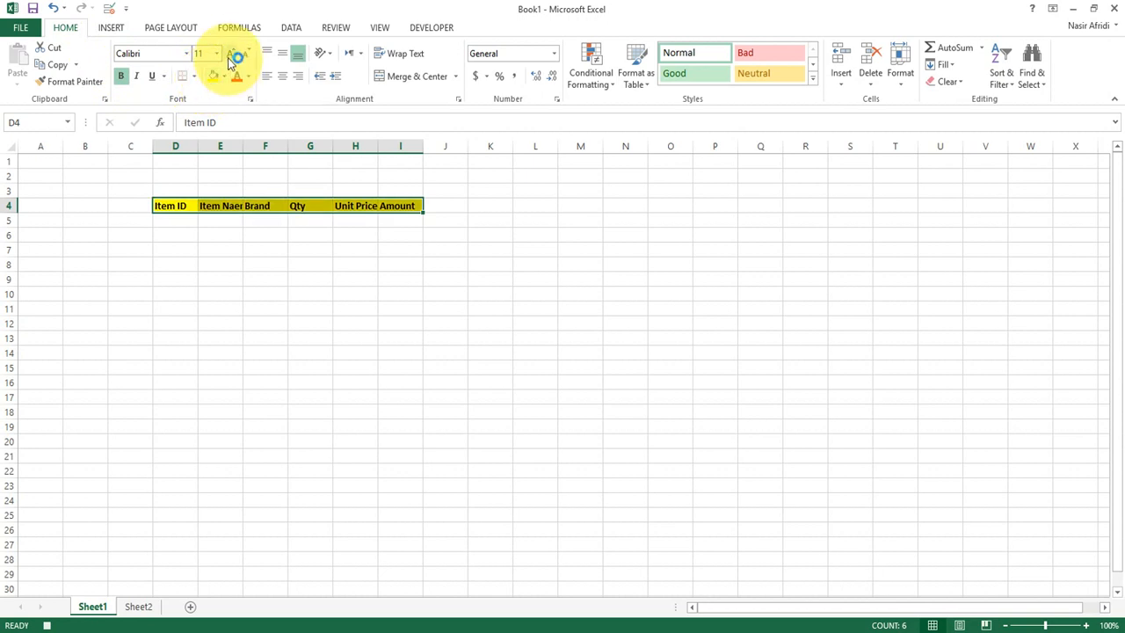
click(230, 55)
click(230, 54)
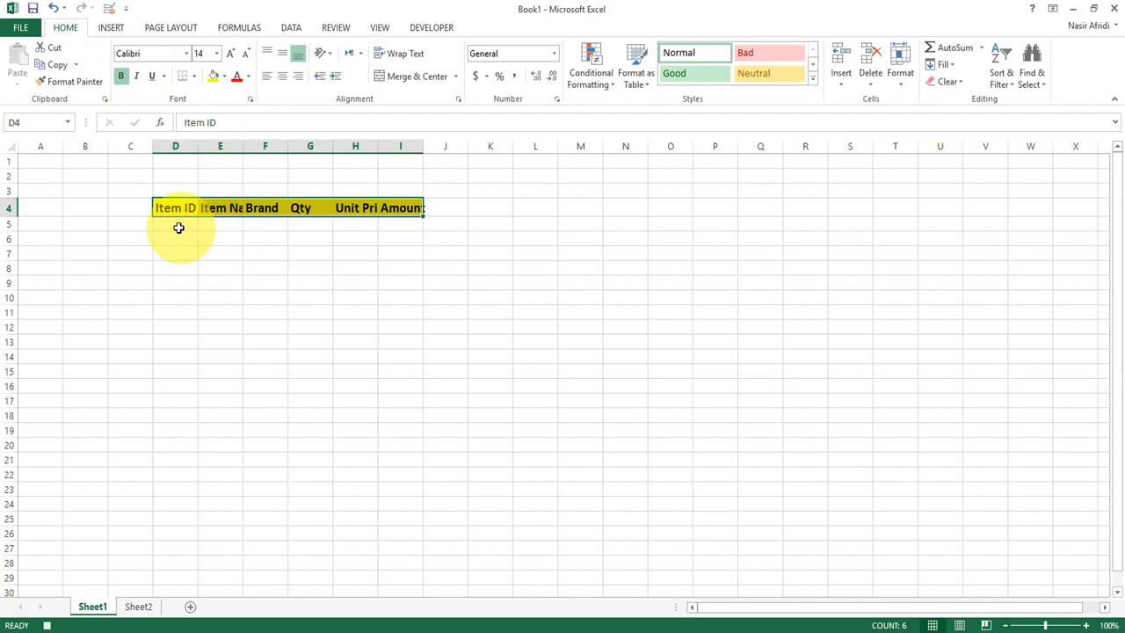
Apply All Borders to the table range D4:I13
drag(167, 204, 402, 337)
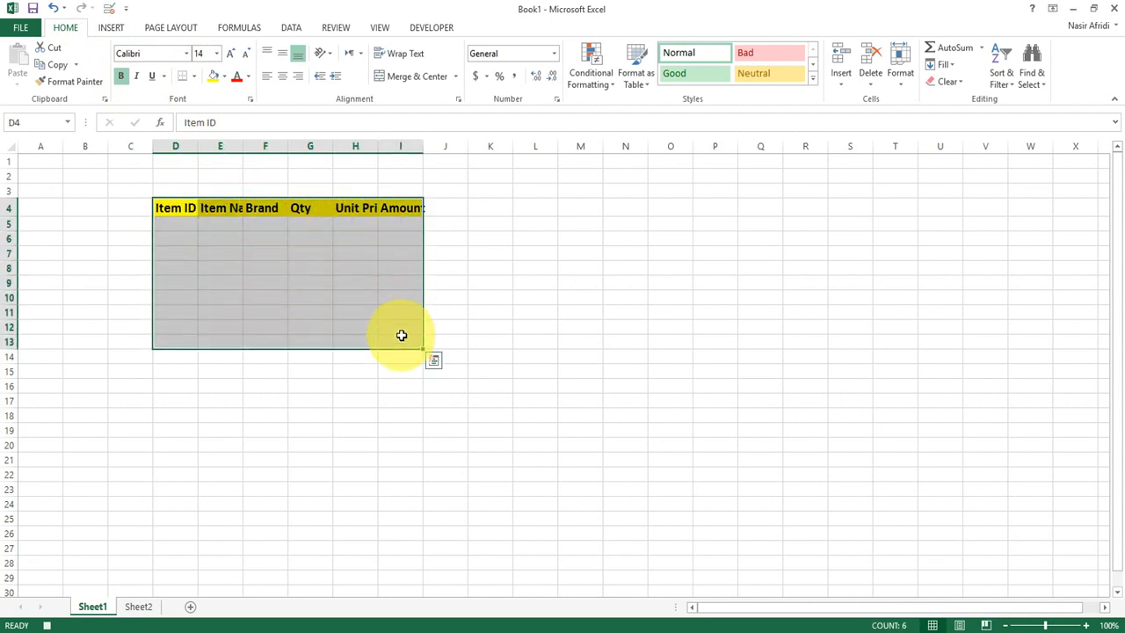
click(193, 77)
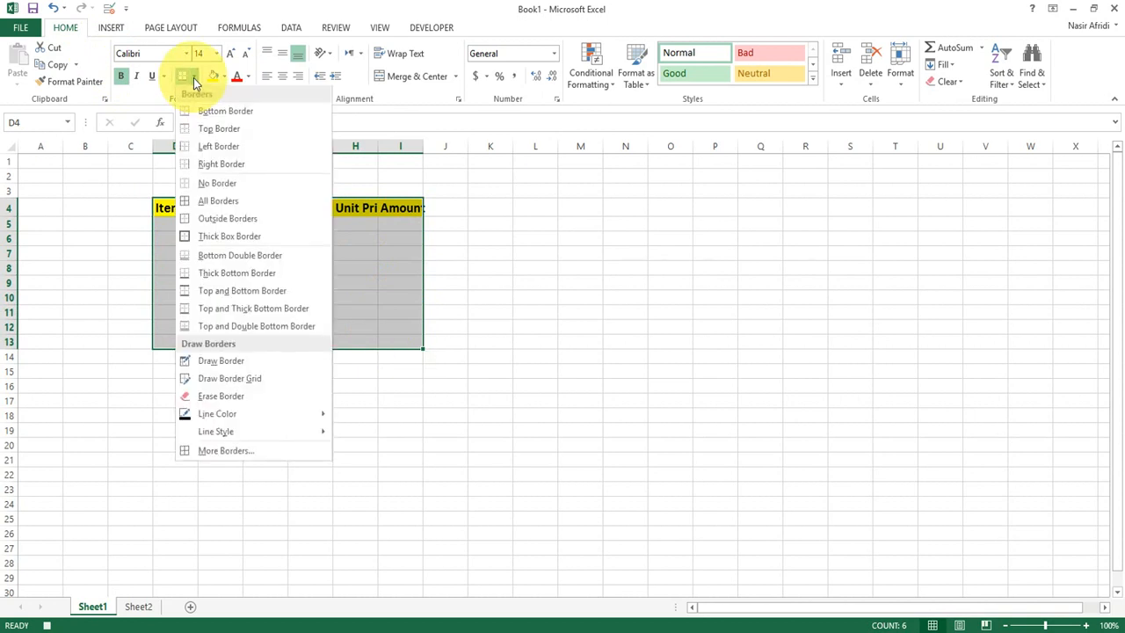
click(204, 206)
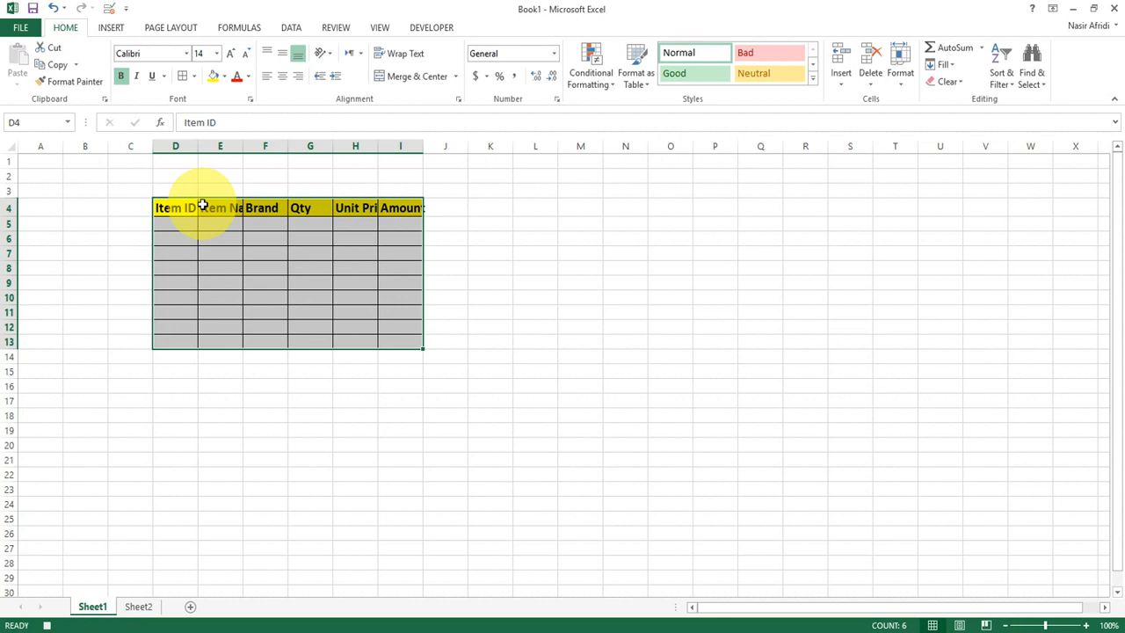
Fill Item IDs 1 to 9 down D5:D13, centred, bold and enlarged
click(171, 226)
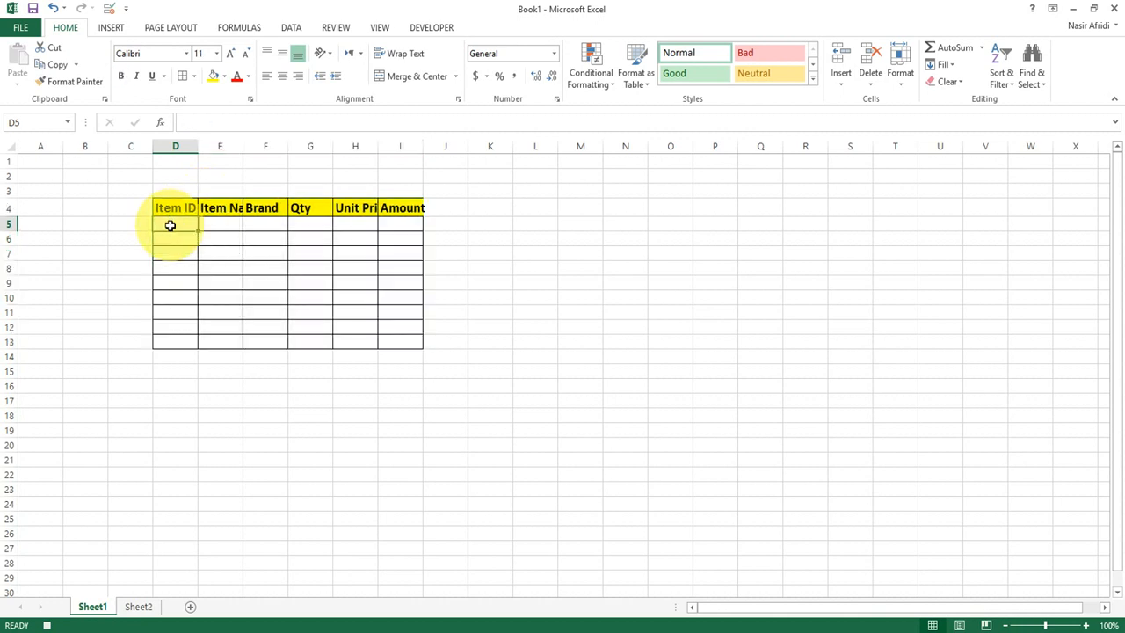
text(1)
key(Return)
text(2)
click(171, 225)
key(shift+Down)
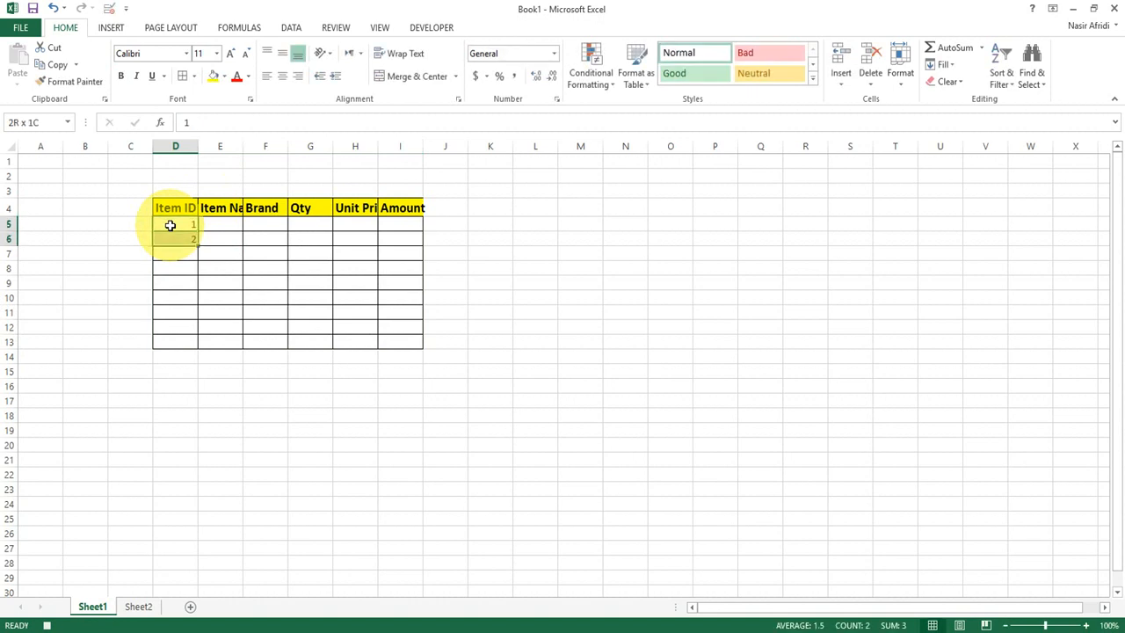
drag(199, 248, 204, 345)
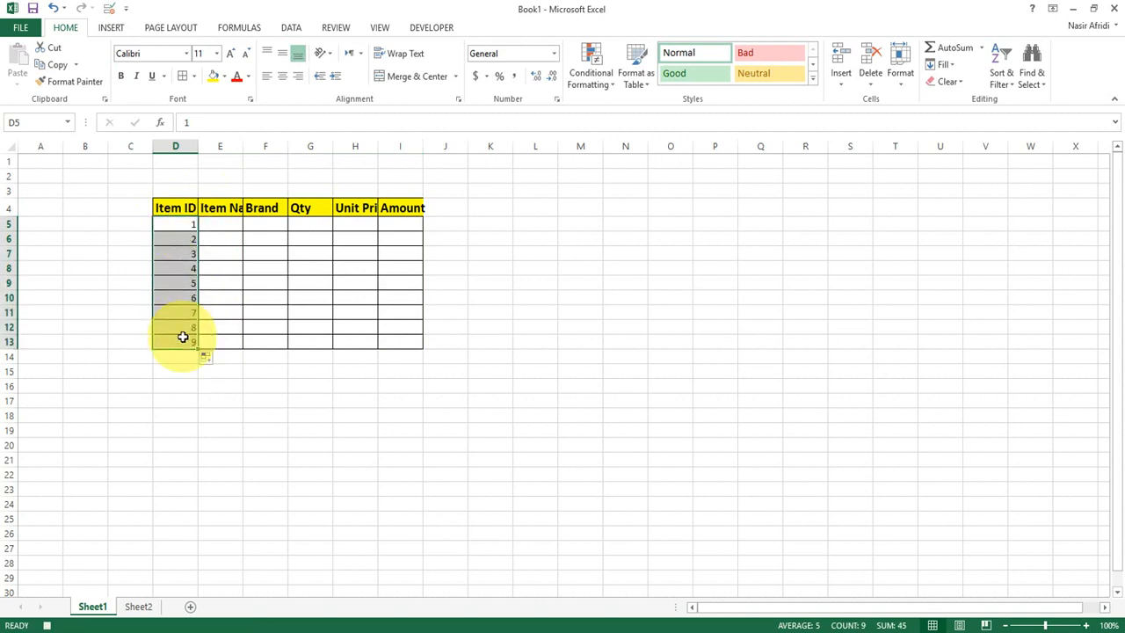
click(281, 76)
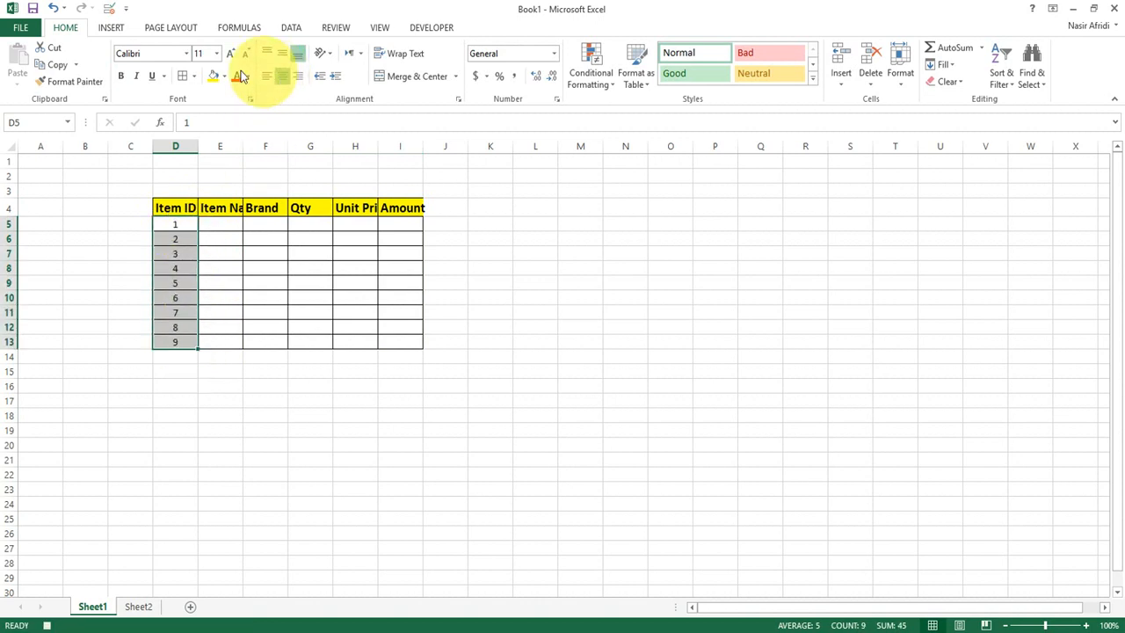
click(123, 77)
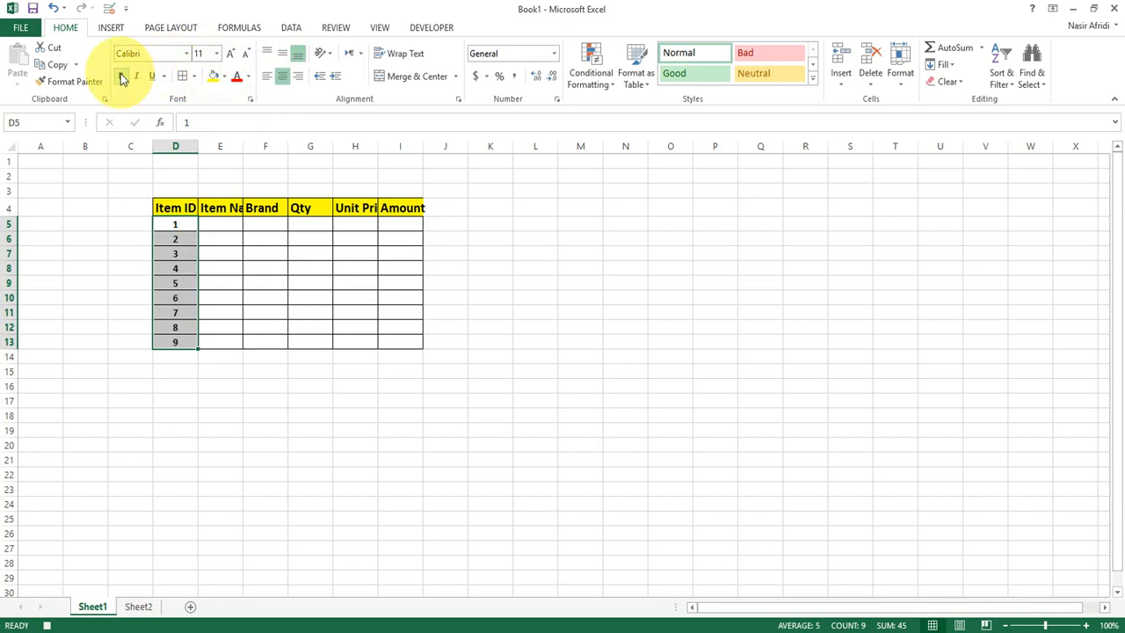
click(232, 54)
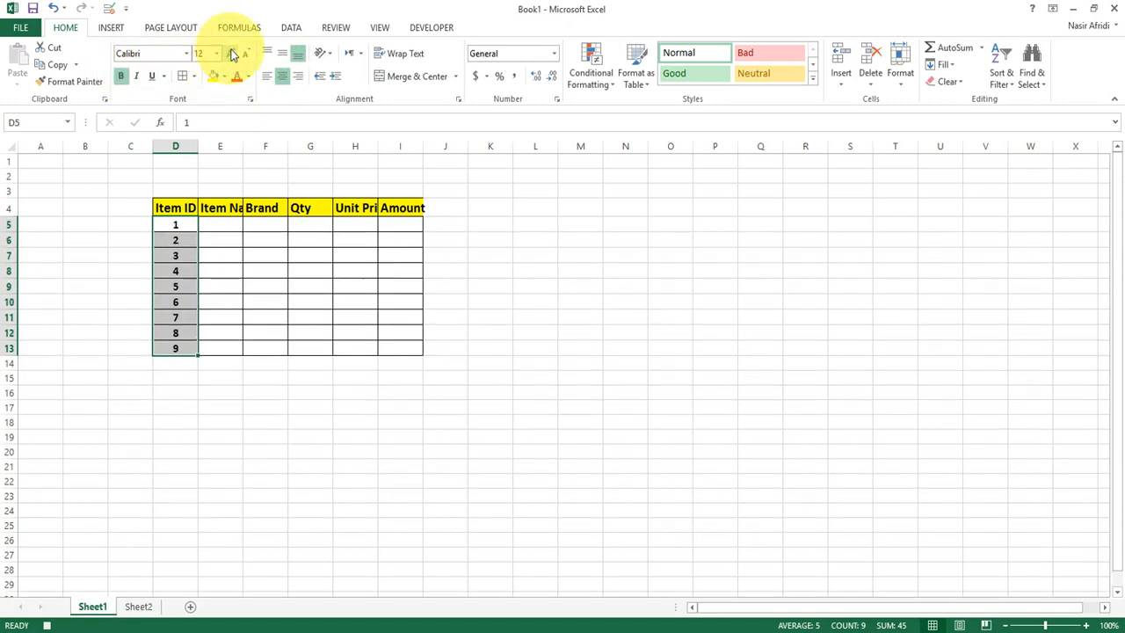
Make the body cells E5:I13 bold at 14 pt
drag(224, 226, 409, 349)
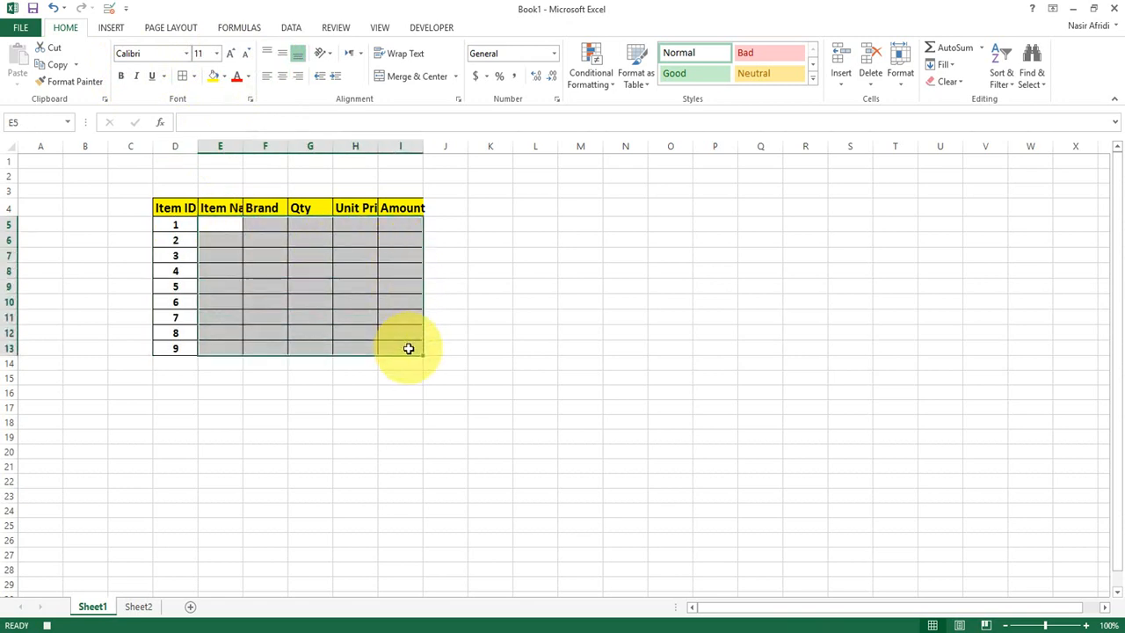
click(121, 76)
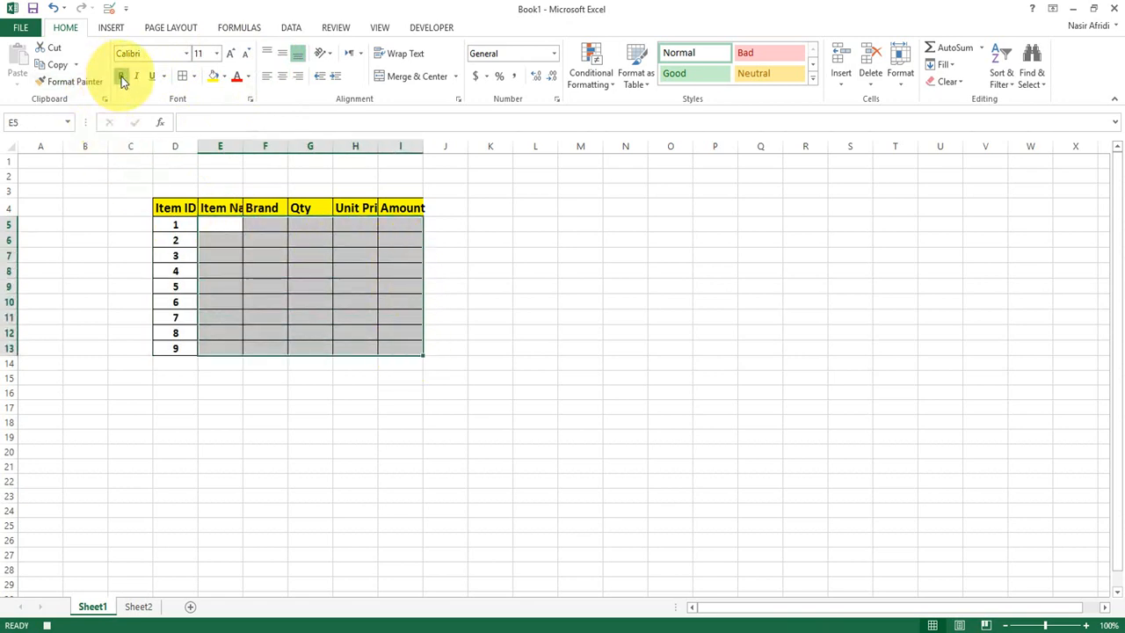
click(231, 55)
click(231, 54)
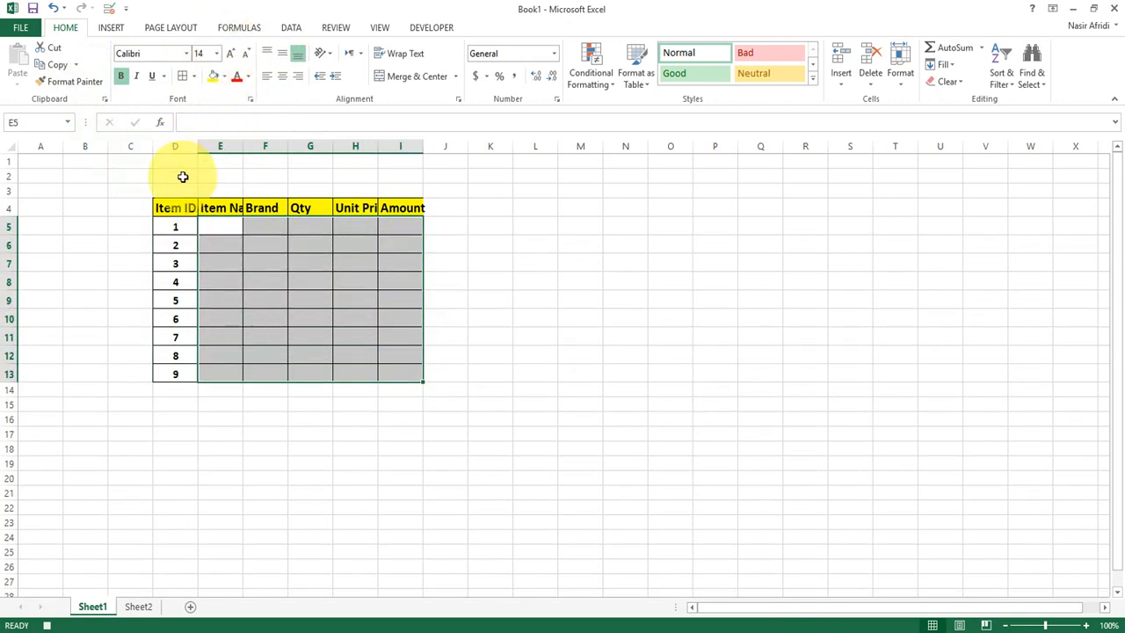
Put 'Total:' in E16 and =SUM(G5:G13) in G16 for the Qty total
click(223, 418)
text(Total:)
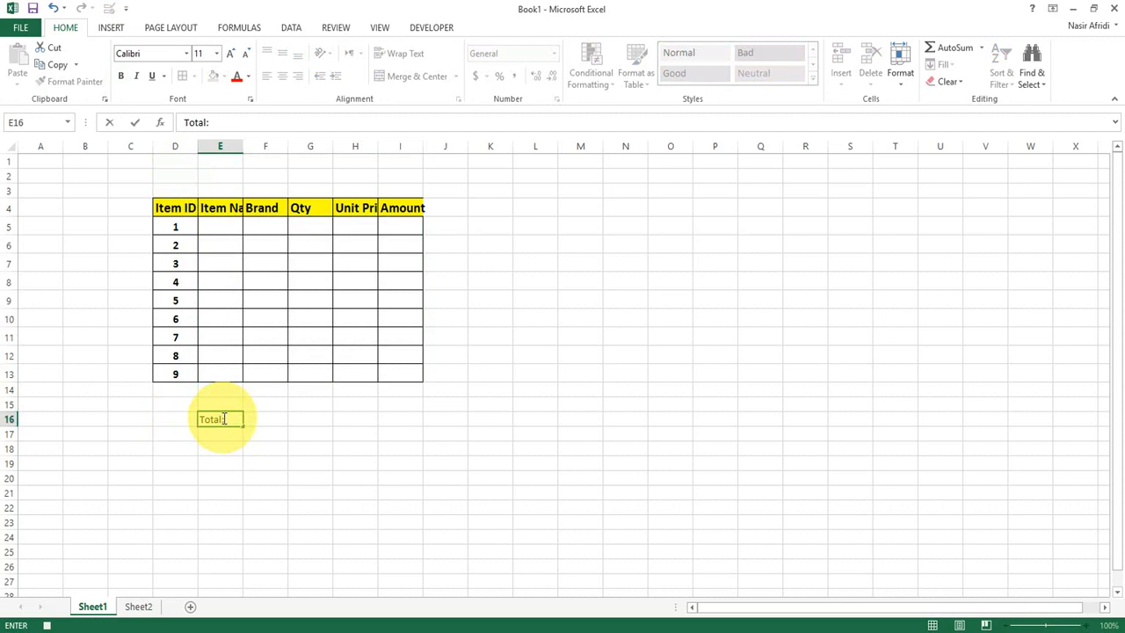
key(Tab)
key(Tab)
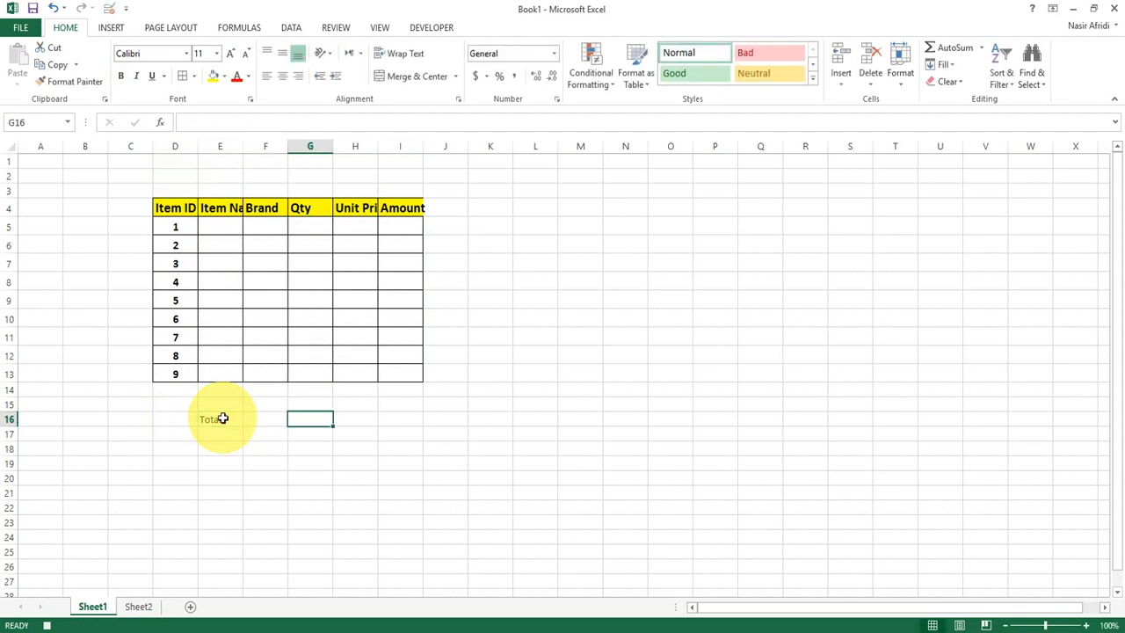
text(=sum)
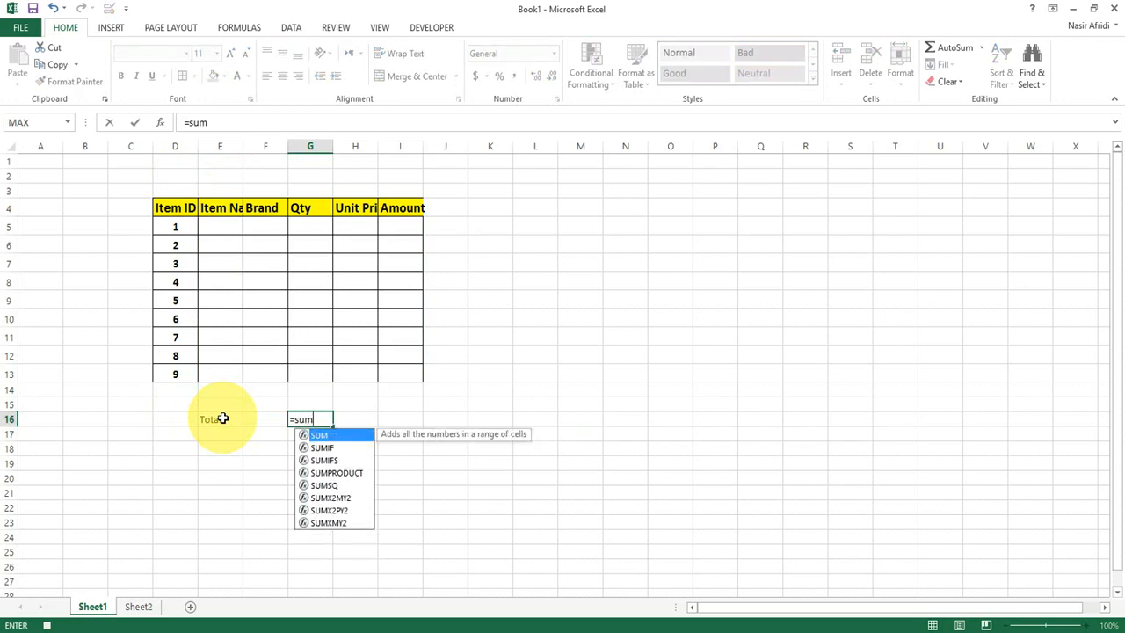
key(Tab)
drag(308, 223, 309, 380)
text())
key(Return)
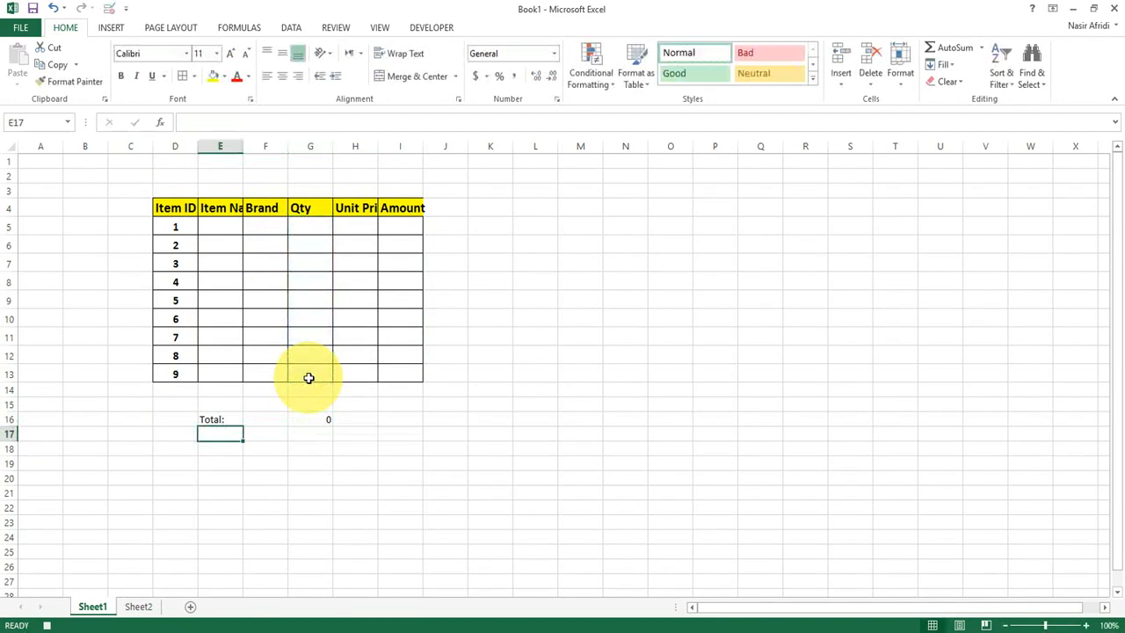
Enter =SUM(I5:I13) in I16 to total the Amount column
click(402, 421)
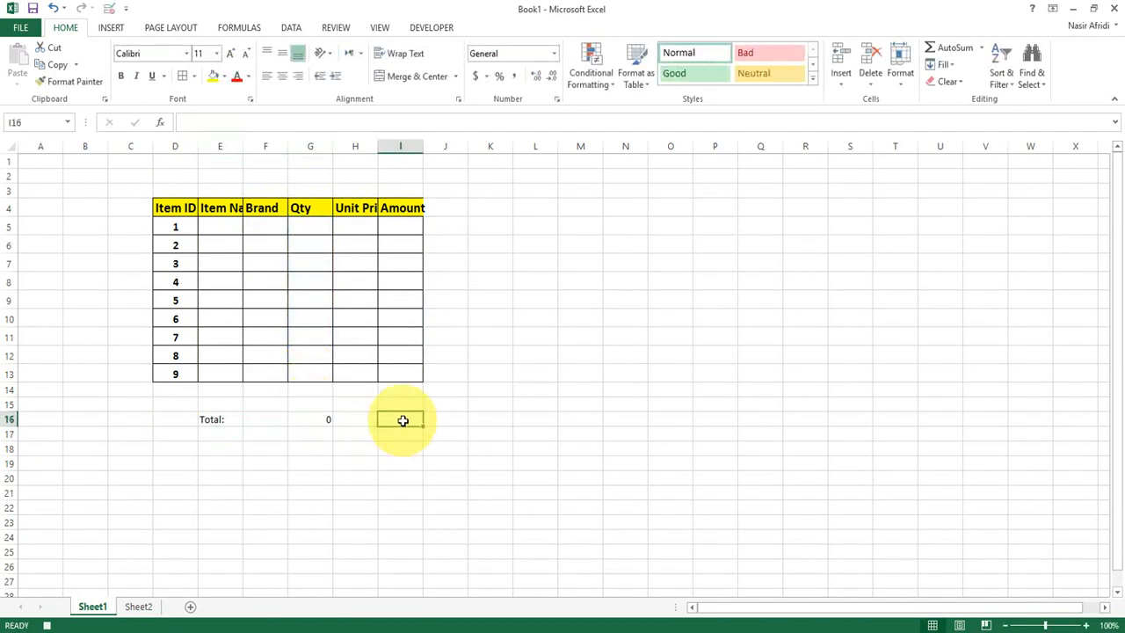
text(=sum)
key(Tab)
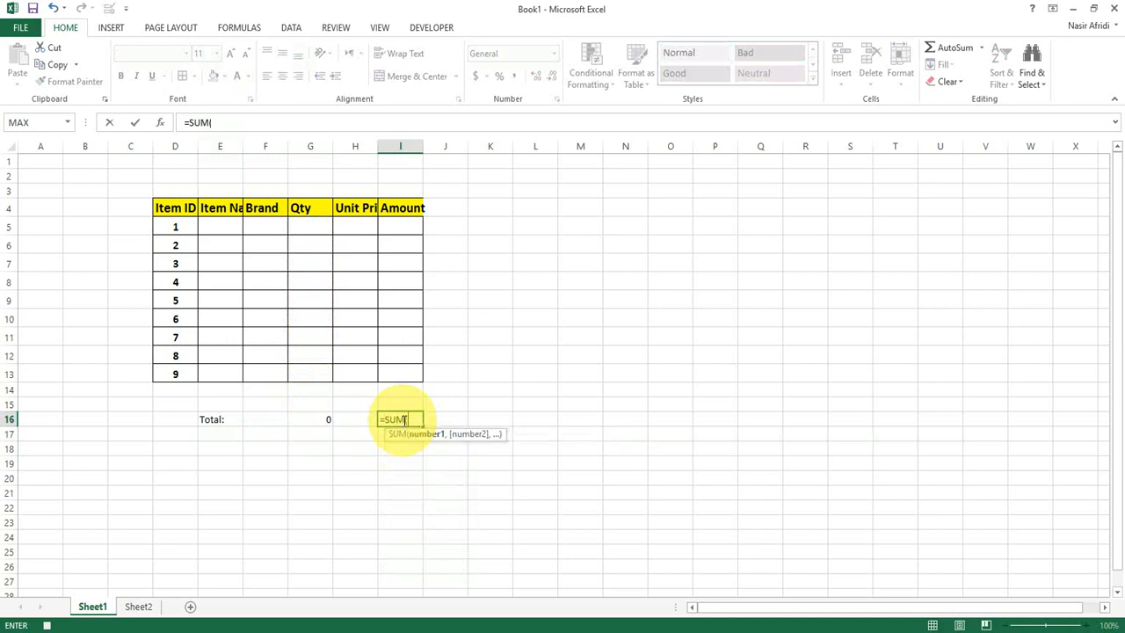
drag(397, 223, 400, 373)
text())
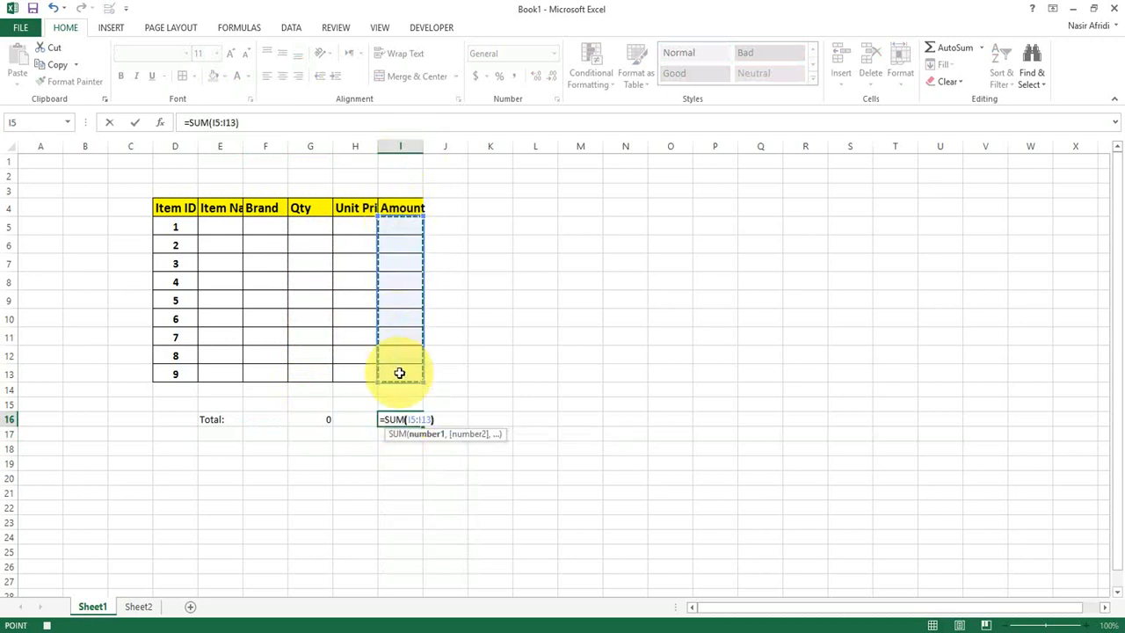
key(Return)
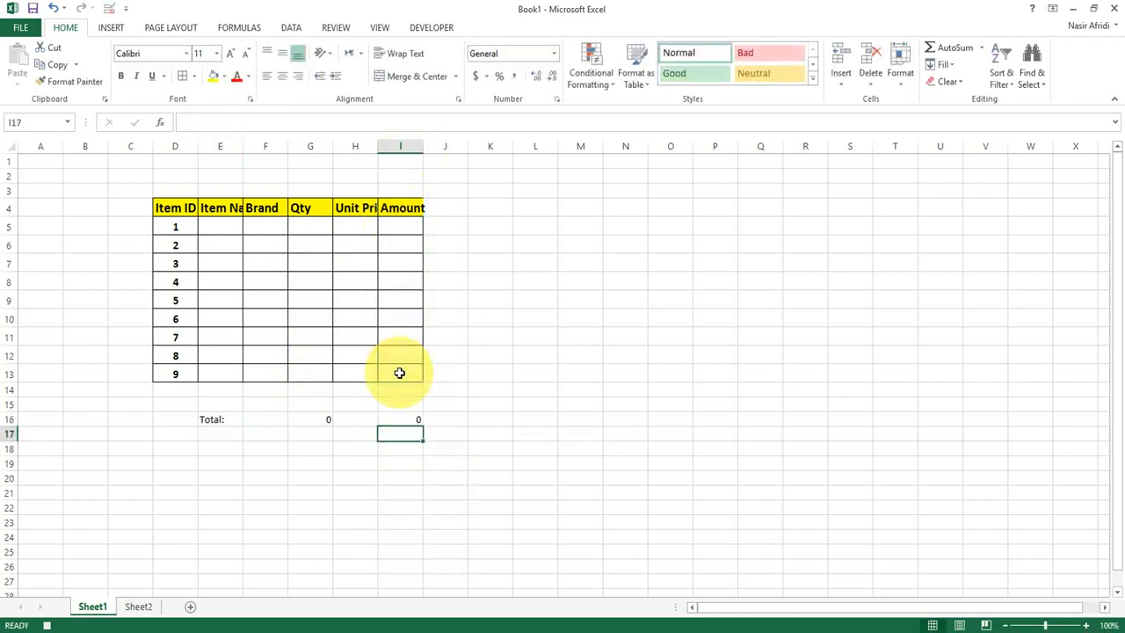
Give E16, G16 and I16 borders, bold text, yellow fill and 14 pt size
click(218, 421)
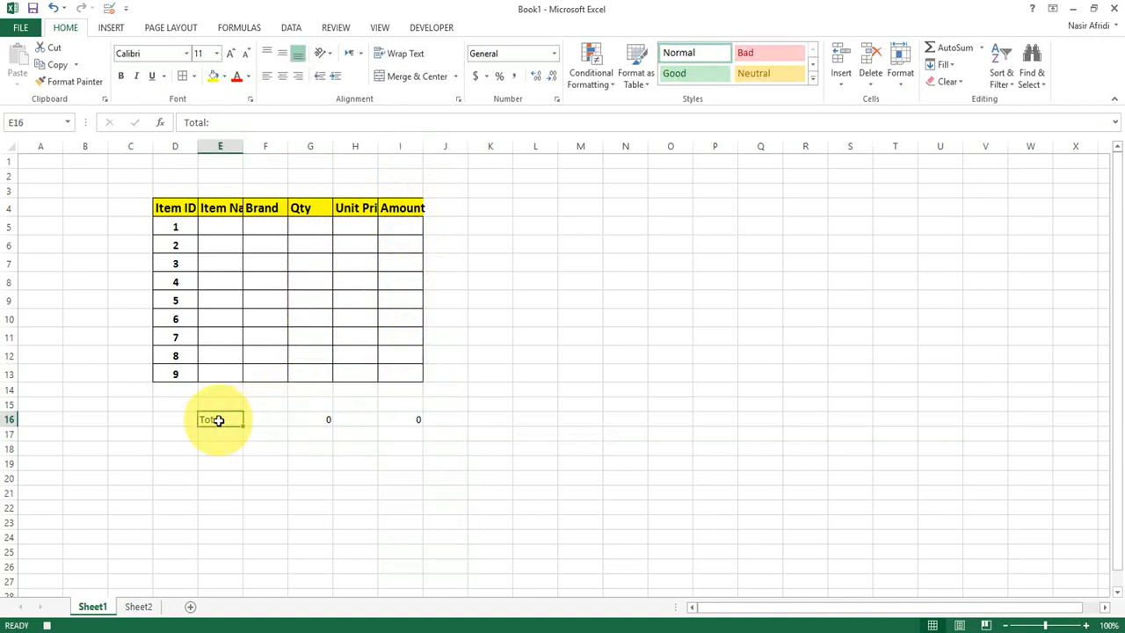
ctrl+click(311, 420)
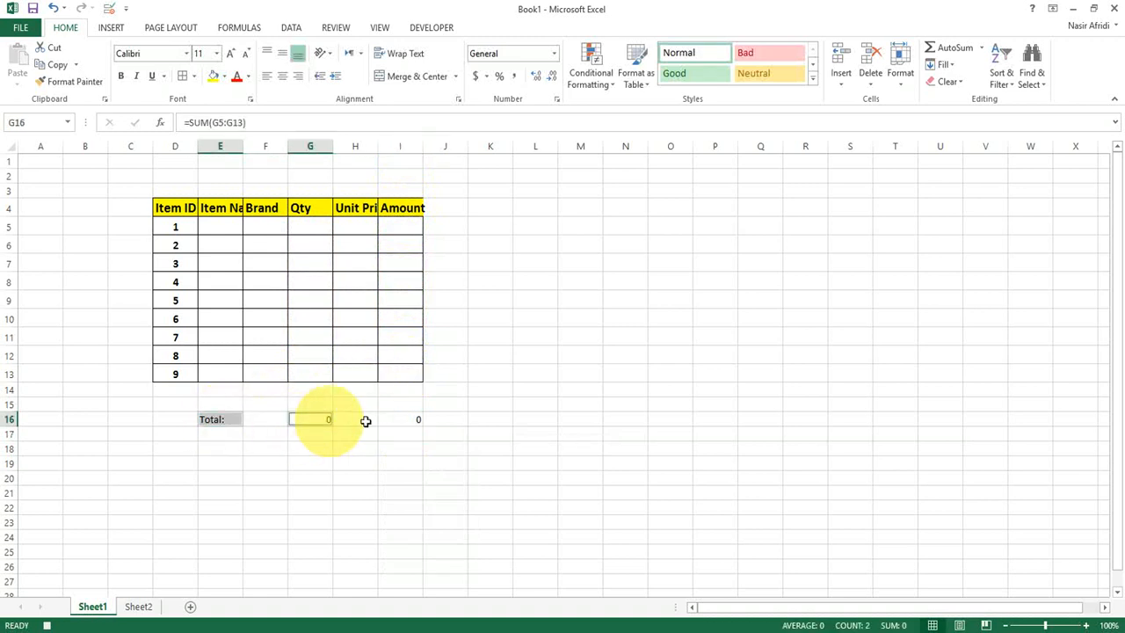
ctrl+click(409, 419)
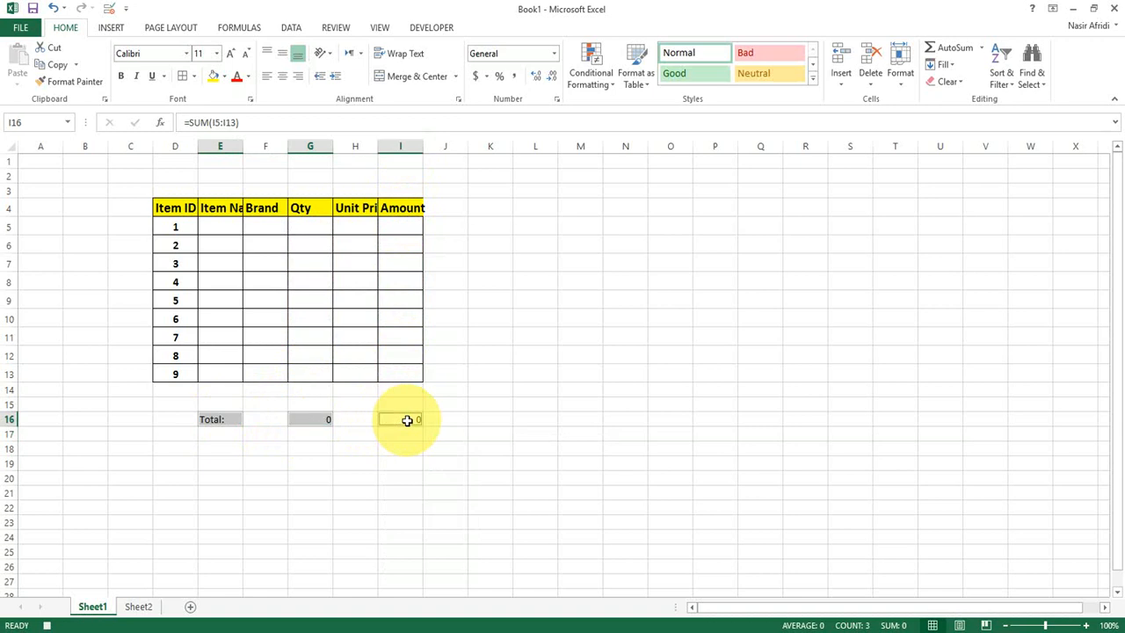
click(185, 78)
click(123, 77)
click(217, 82)
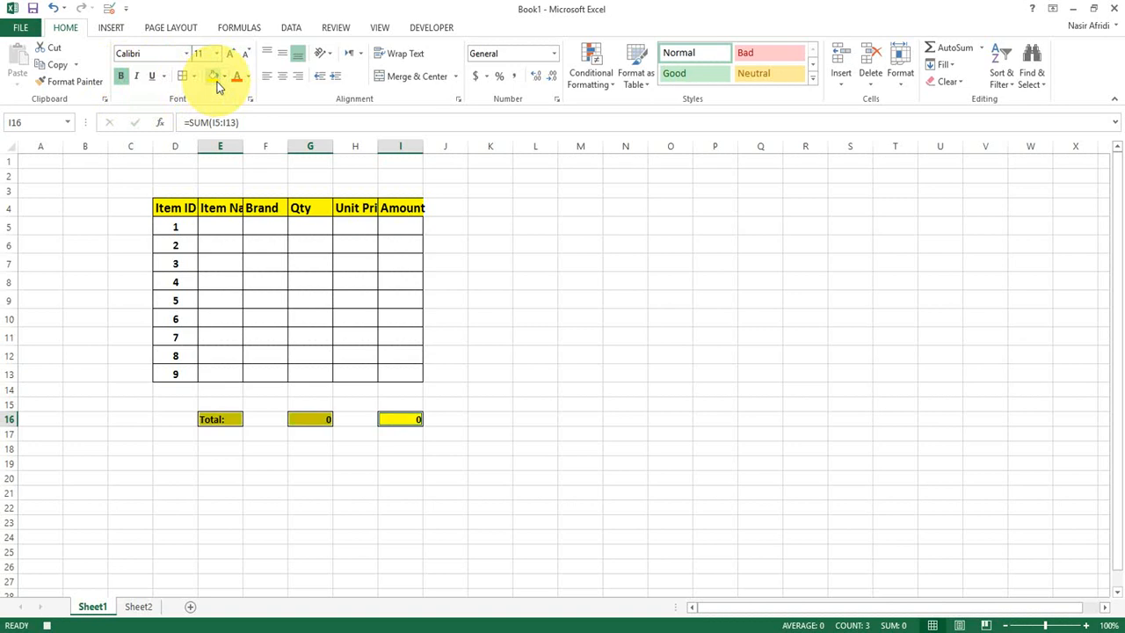
click(233, 55)
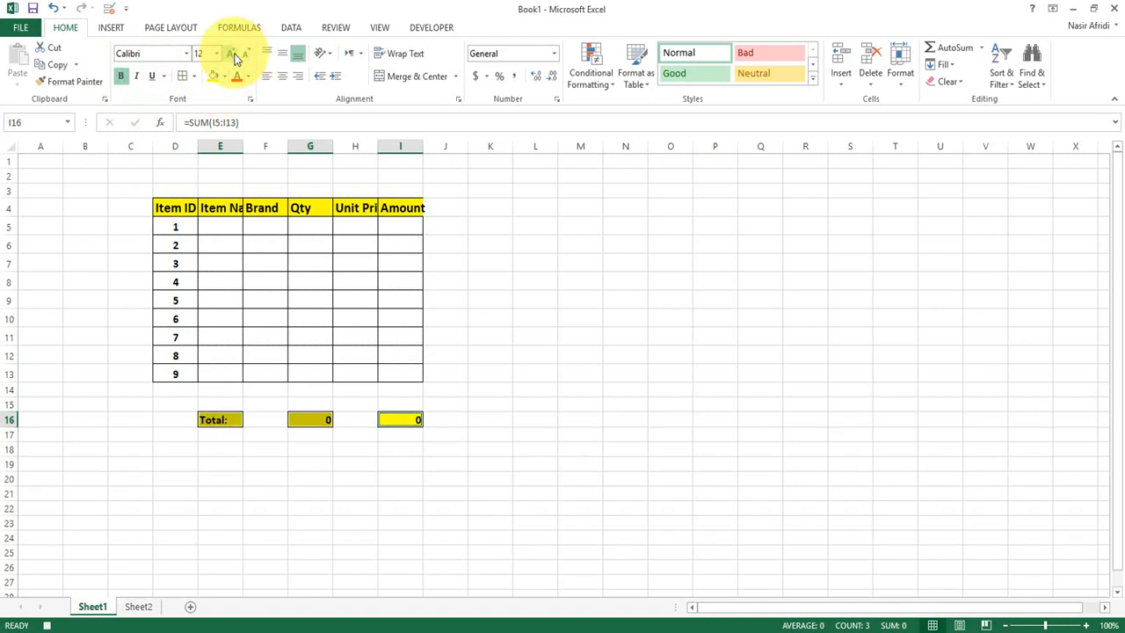
click(233, 55)
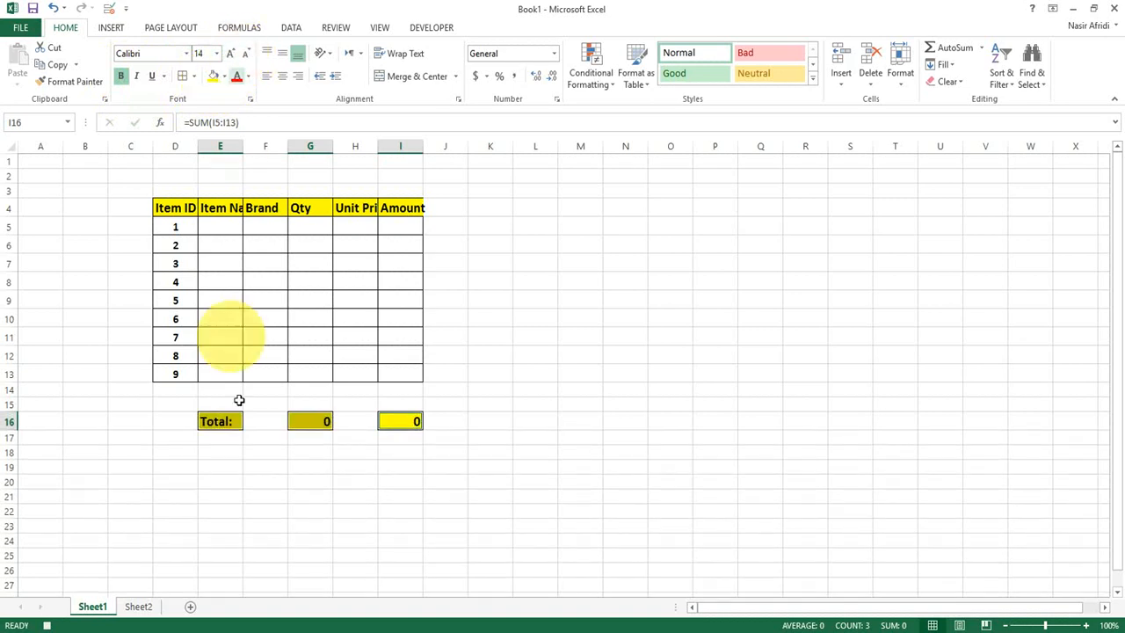
Apply a Bottom Border to D19:I19 as the footer line
click(188, 466)
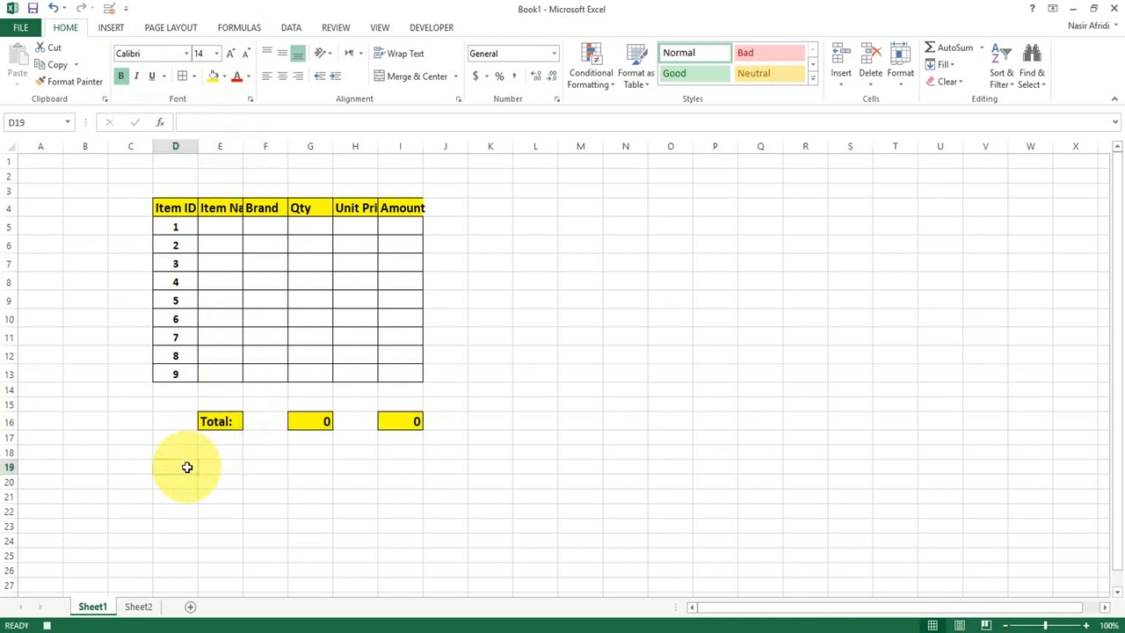
drag(187, 467, 414, 463)
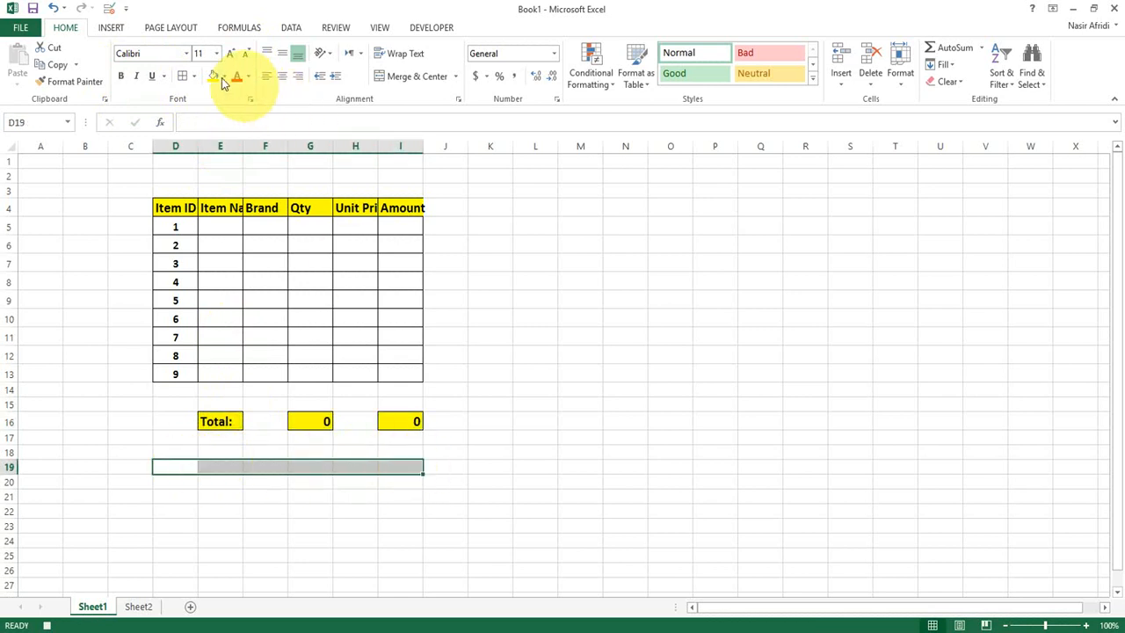
click(197, 75)
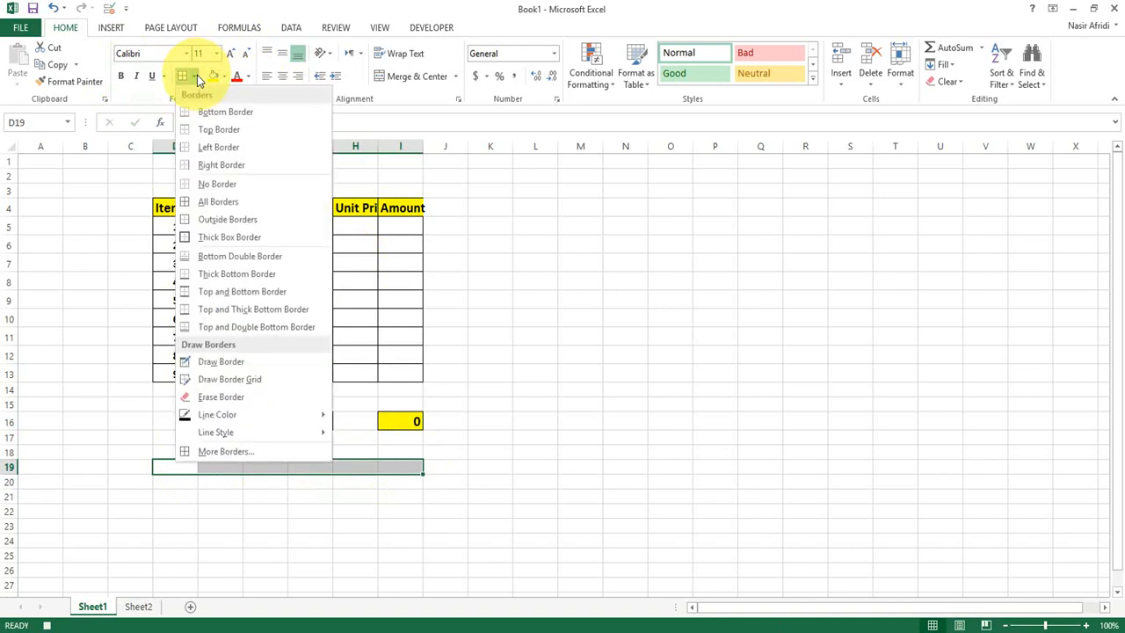
click(222, 109)
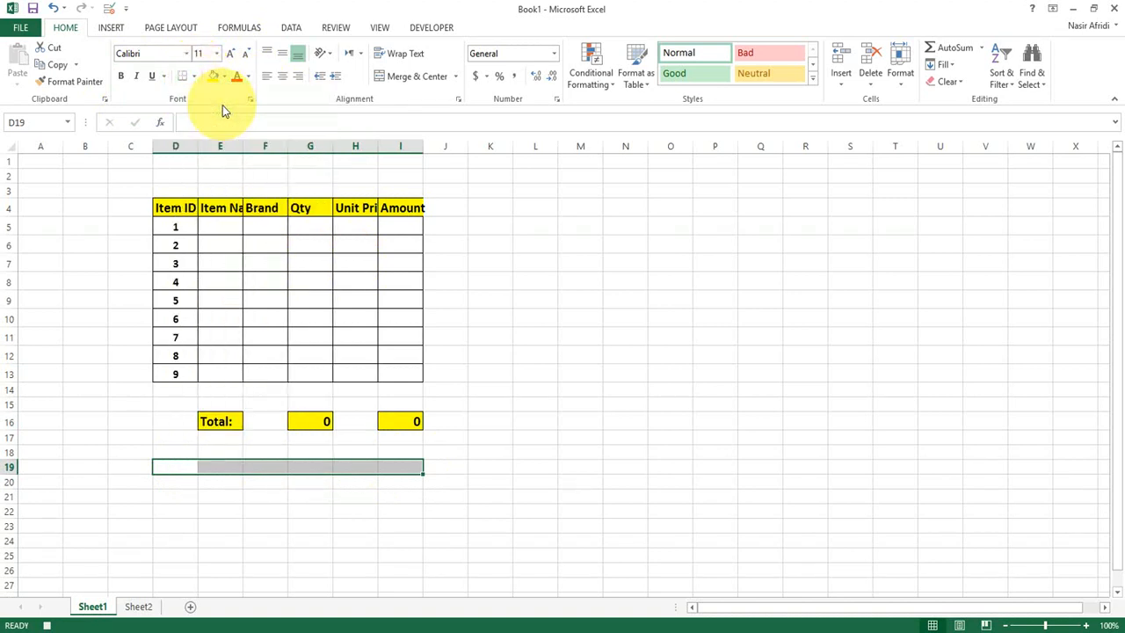
click(217, 483)
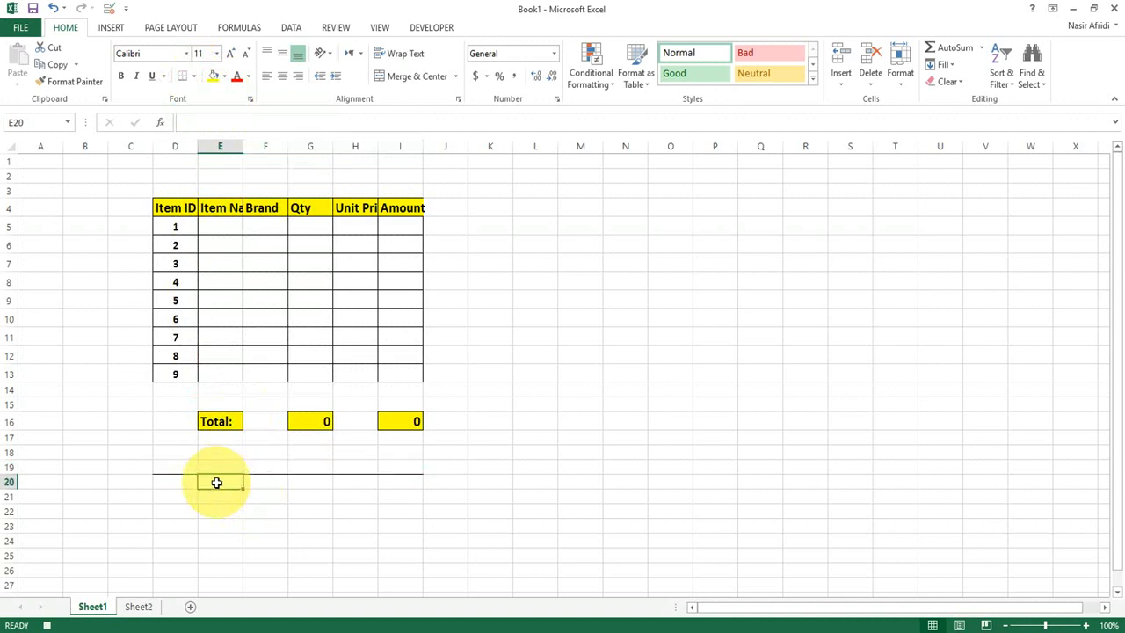
Type the author's title, name and institute as the footer credit in E20, fixing the typo
text(Prof)
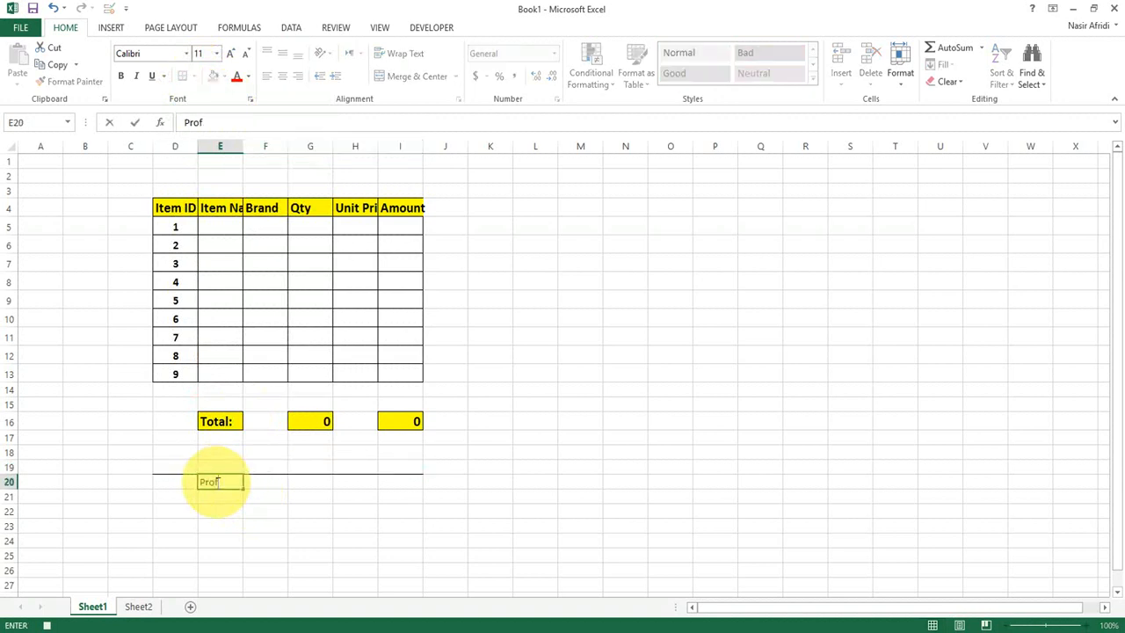
text(. Abdul Nasir Afr)
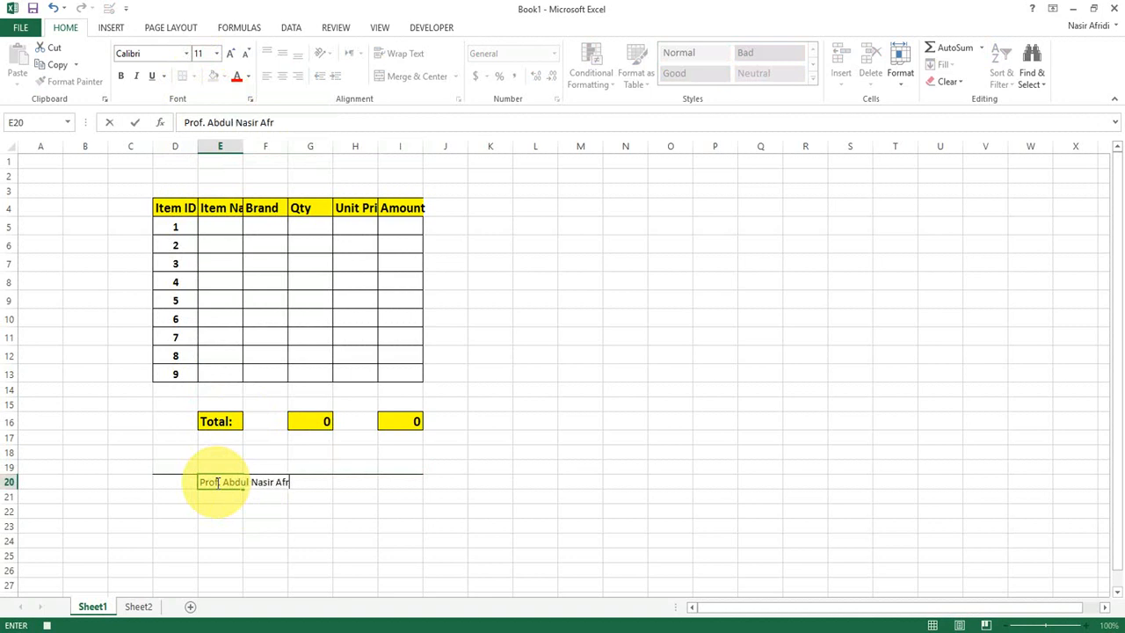
text(idi, MD Alma)
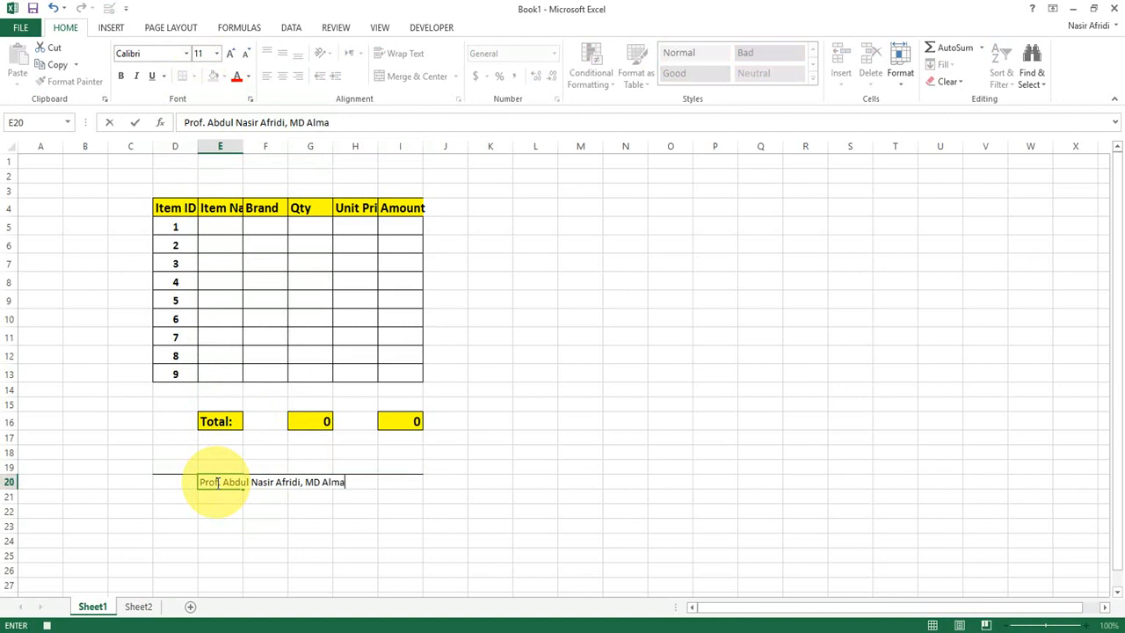
text(dina Instity)
key(BackSpace)
text(ute)
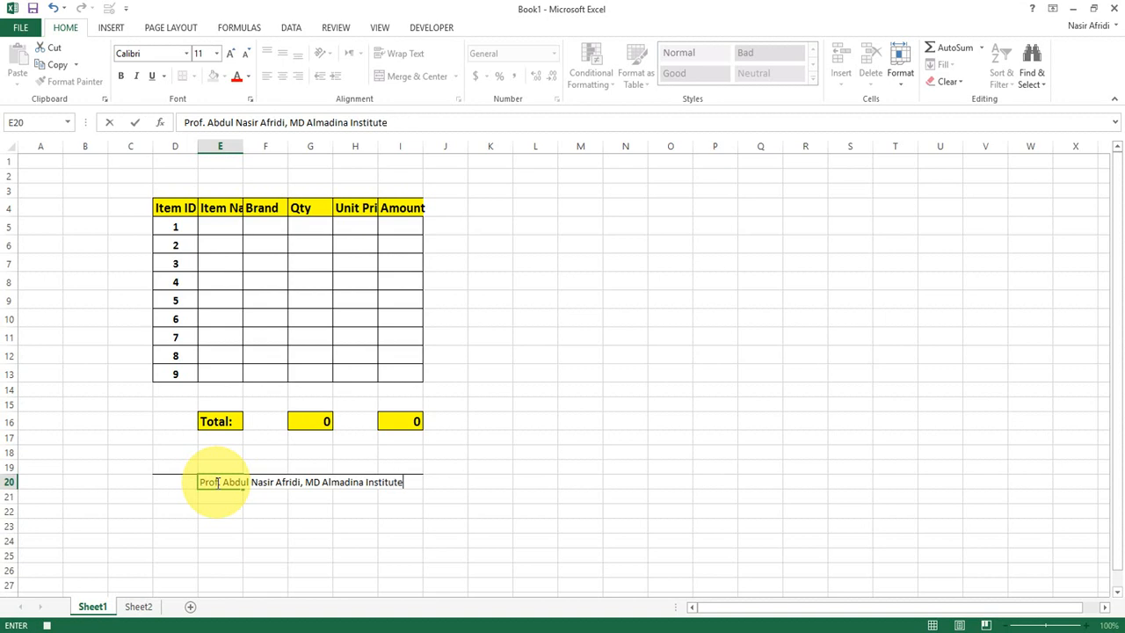
text( of IT)
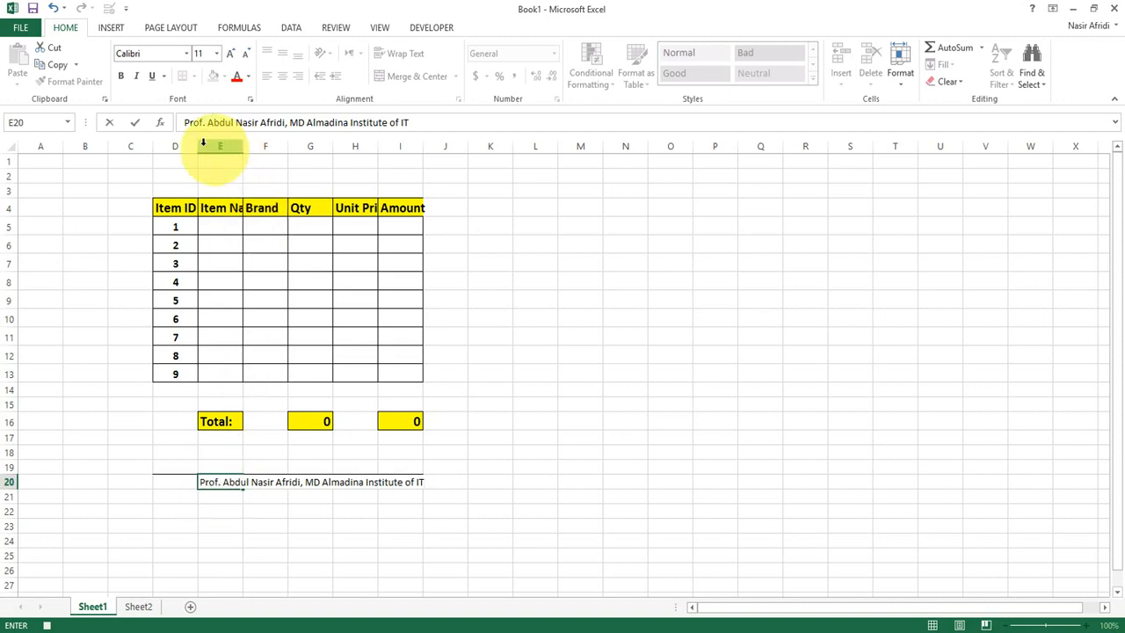
Widen columns D through I together so all headers show in full
drag(179, 138, 398, 148)
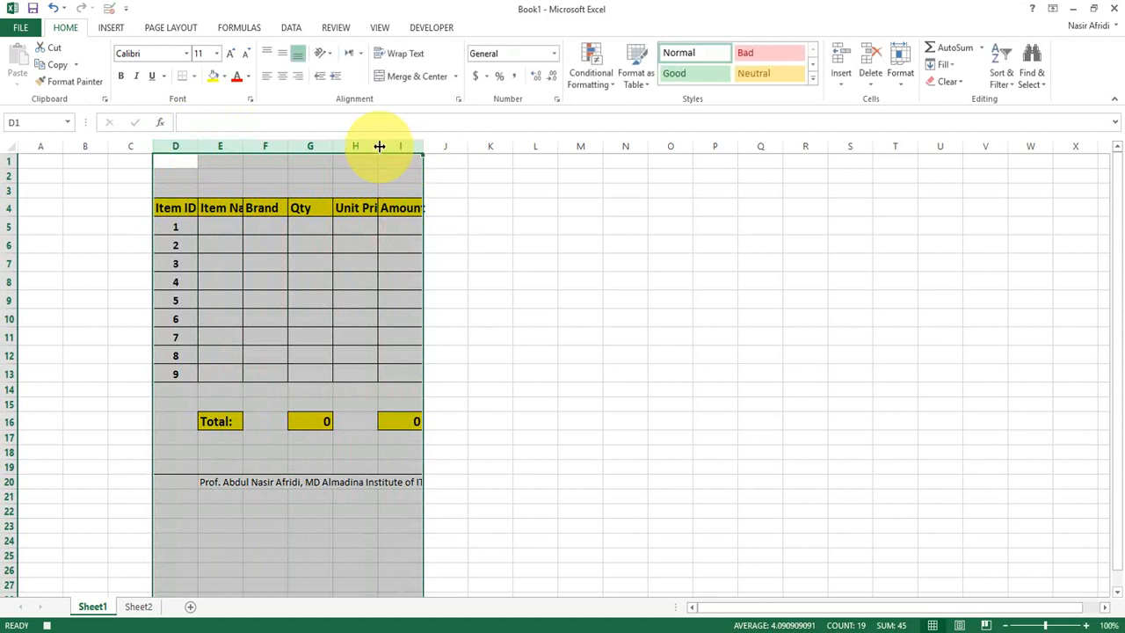
drag(379, 146, 402, 141)
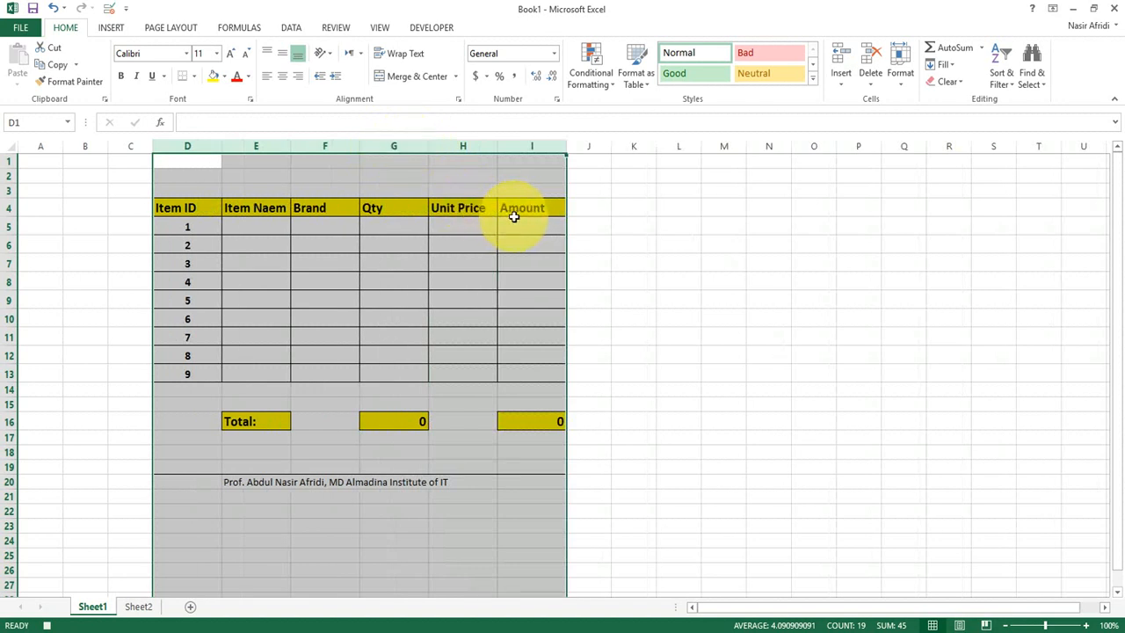
click(203, 176)
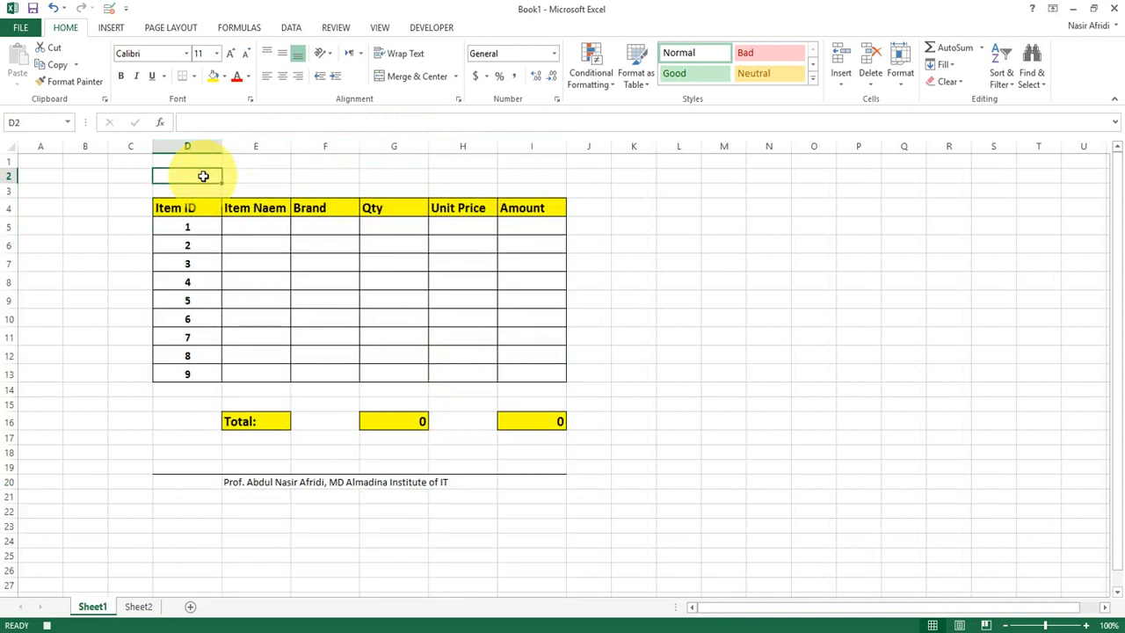
Label D2 'Date:' and enter =TODAY() in E2, showing 1/26/2024
text(Date:)
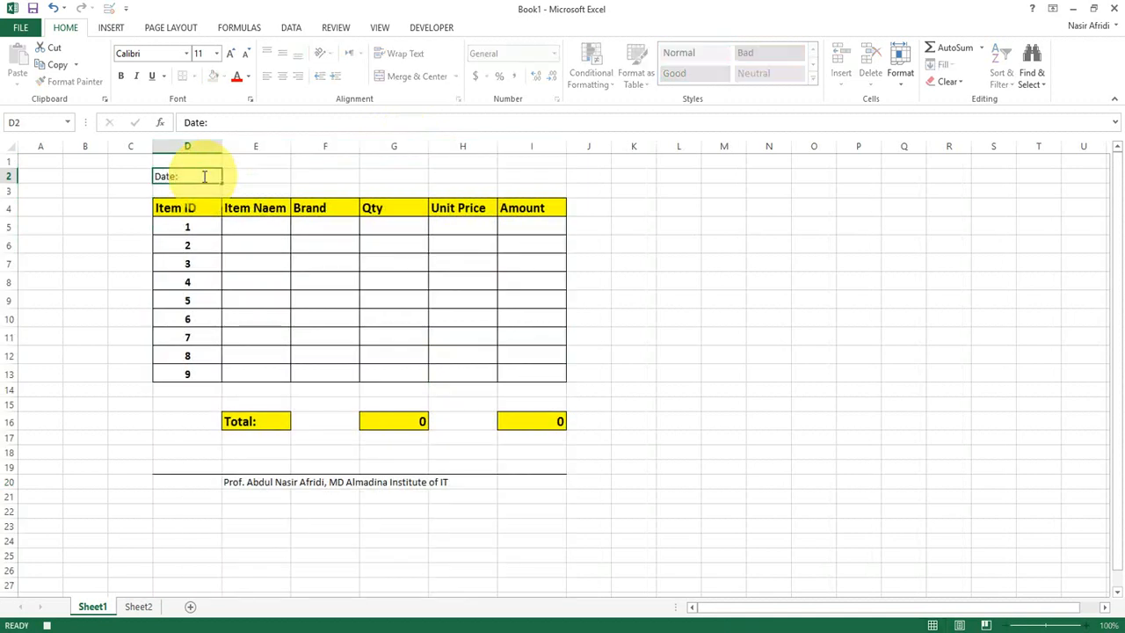
key(Tab)
text(=)
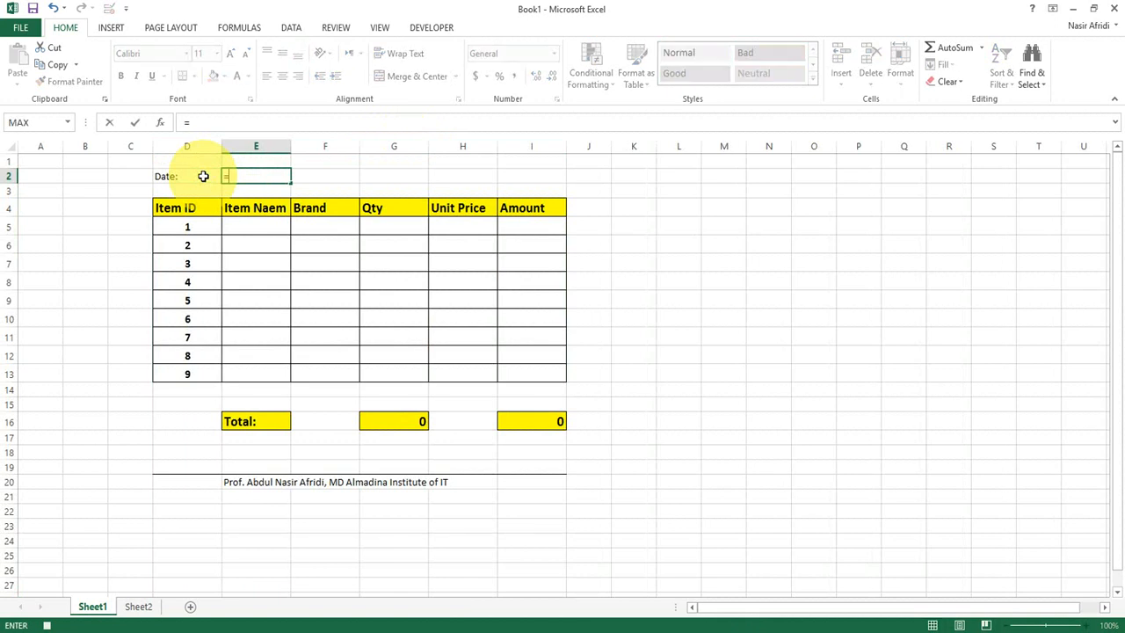
text(today)
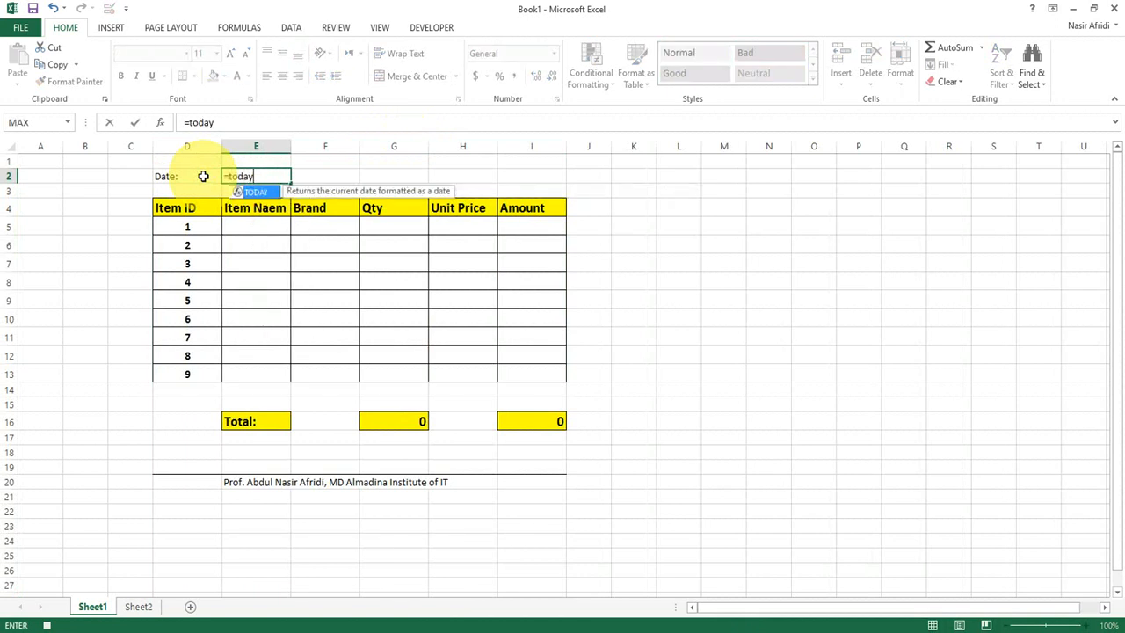
key(Tab)
text())
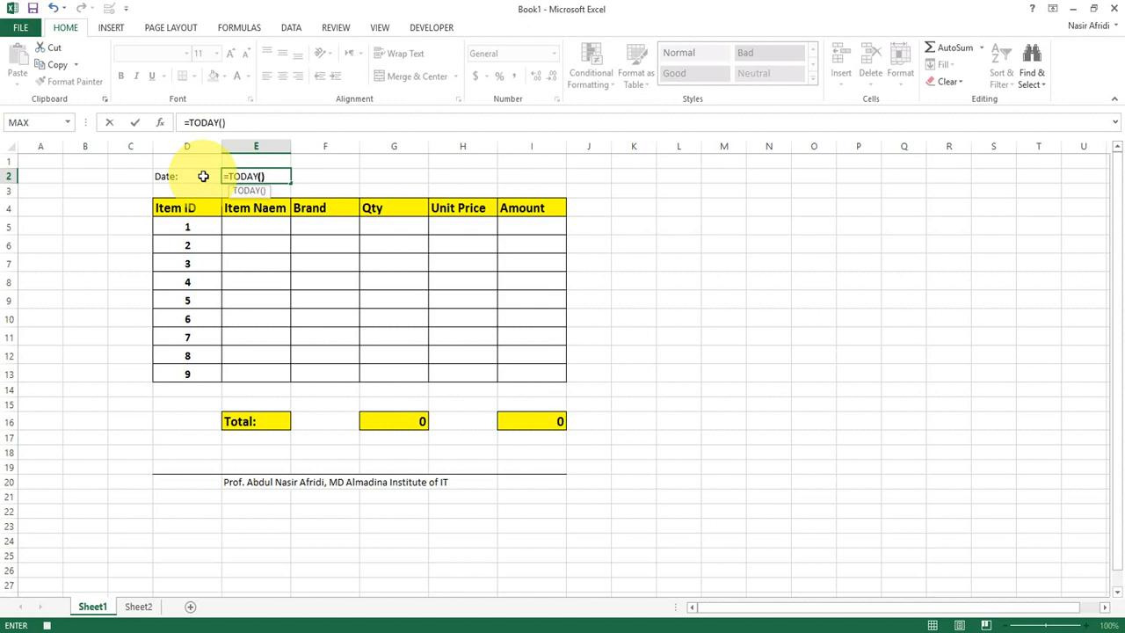
key(Return)
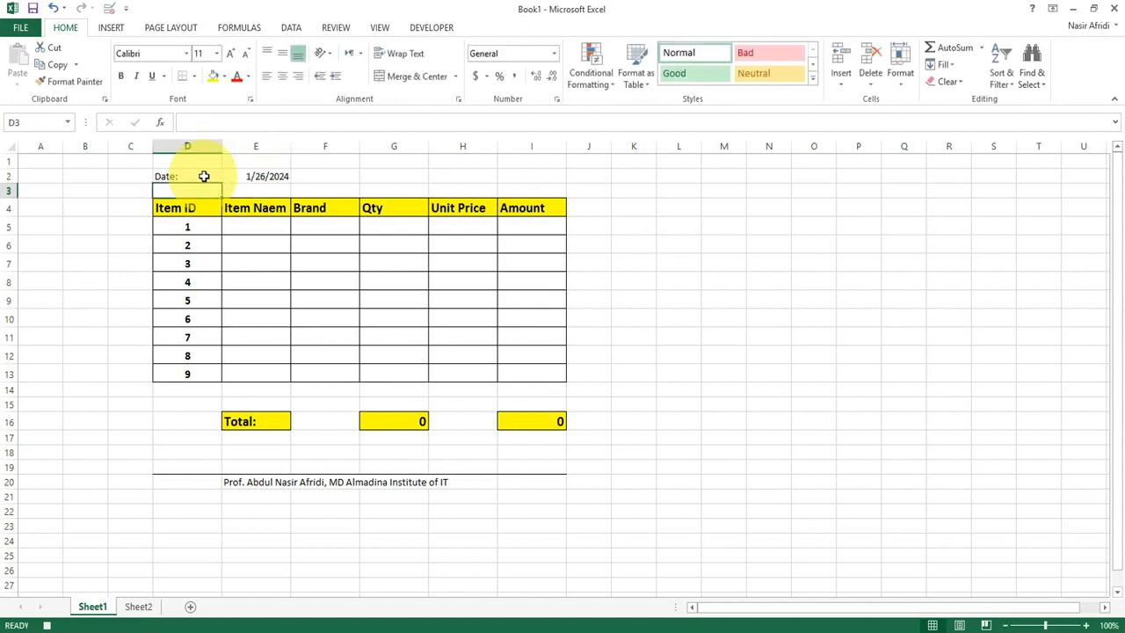
Make the Date: label and 1/26/2024 in D2:E2 bold, 14 pt, with yellow fill
click(204, 176)
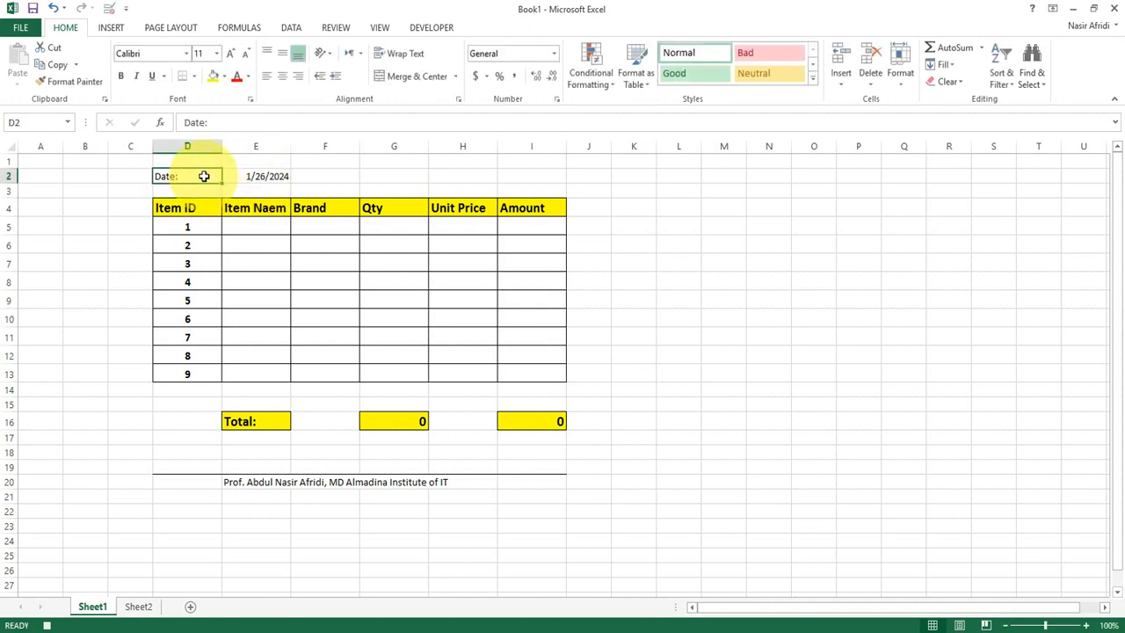
click(259, 175)
key(shift+Left)
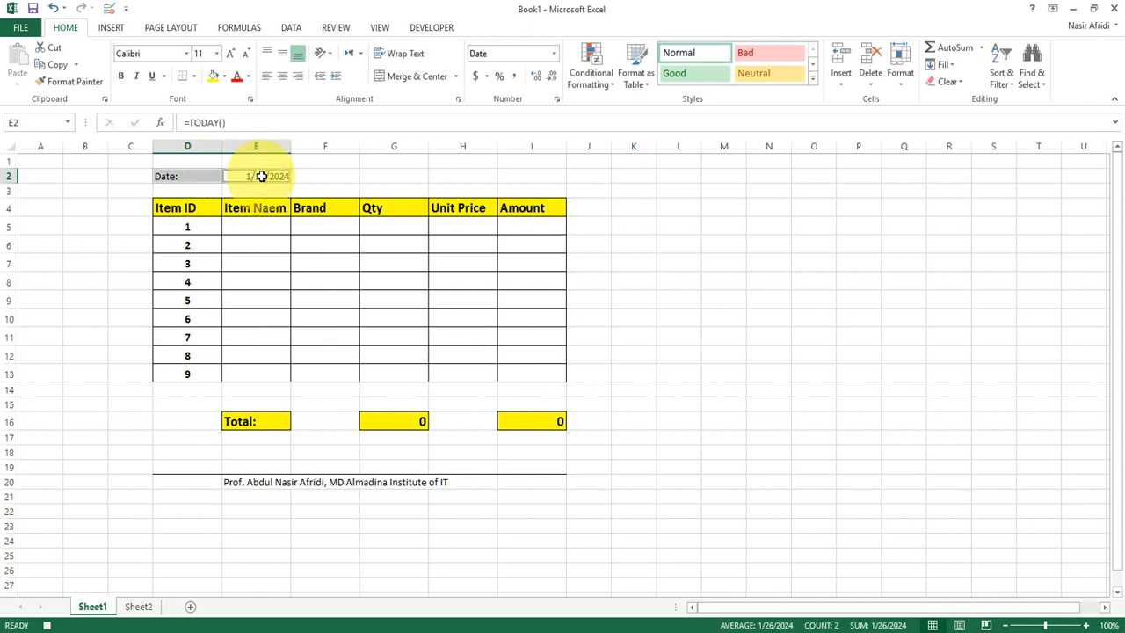
click(120, 76)
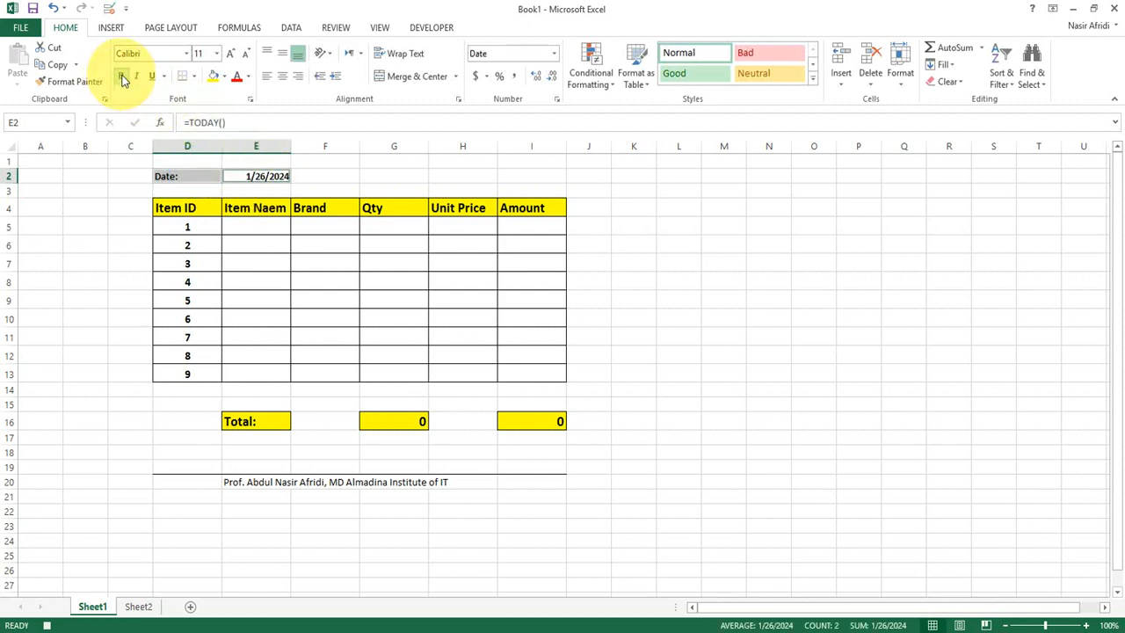
click(211, 78)
click(226, 53)
click(226, 53)
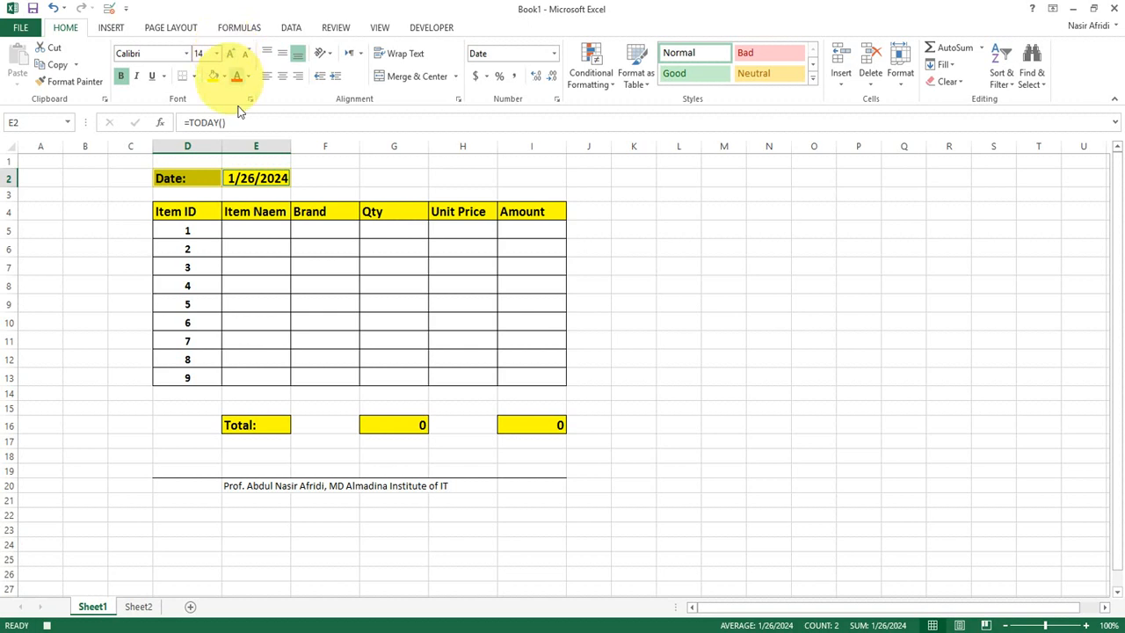
click(198, 180)
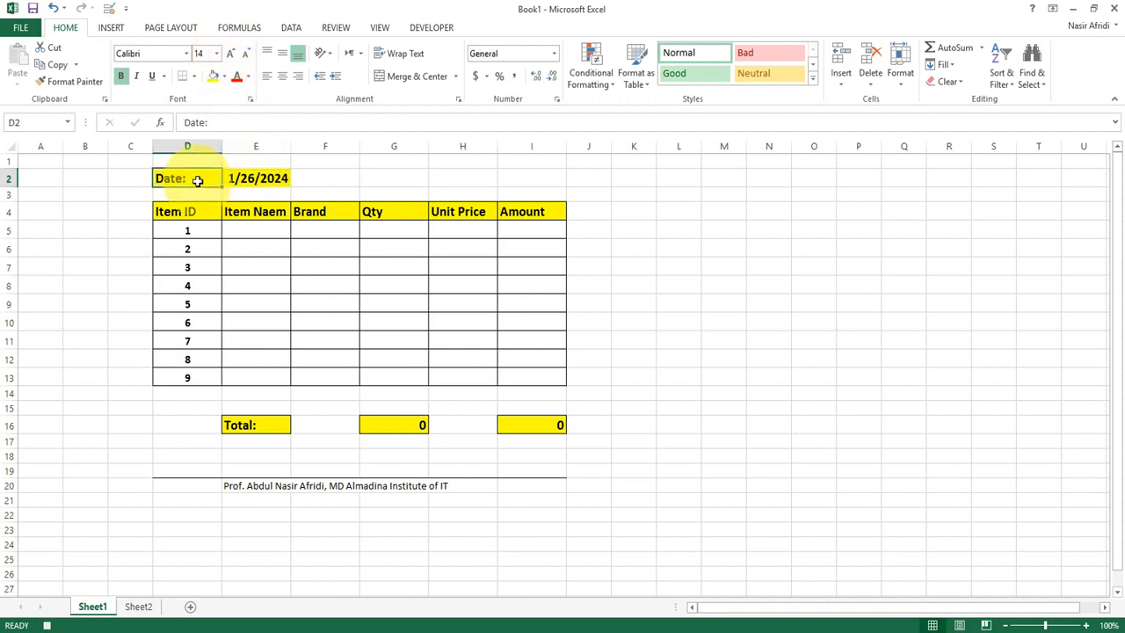
click(382, 29)
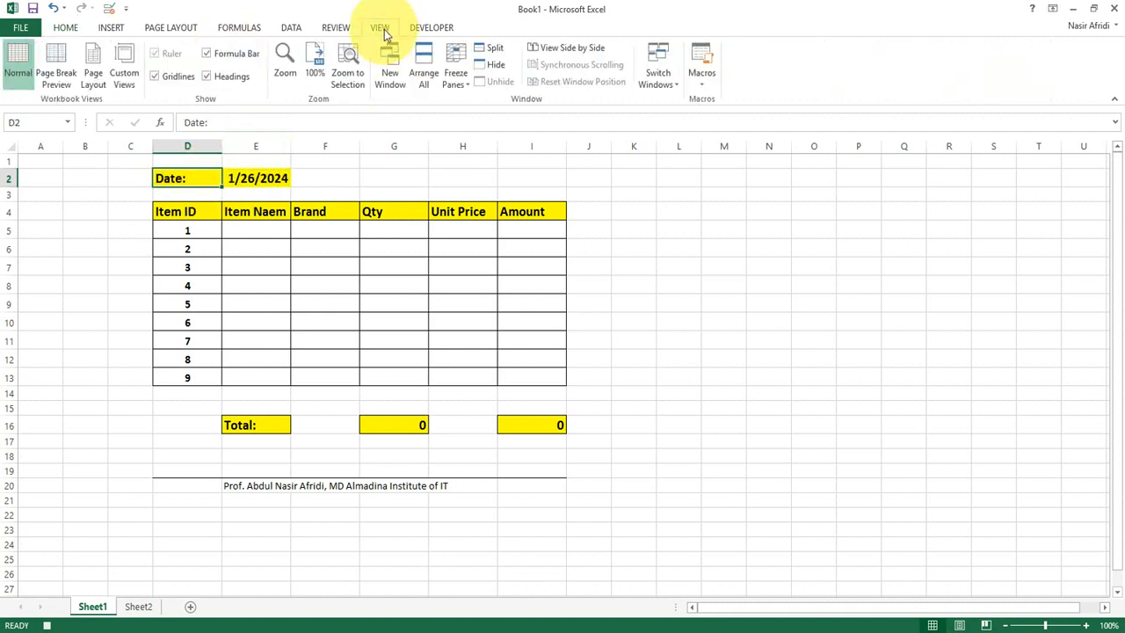
Stop recording the mymacro macro from the Macros dropdown
click(702, 83)
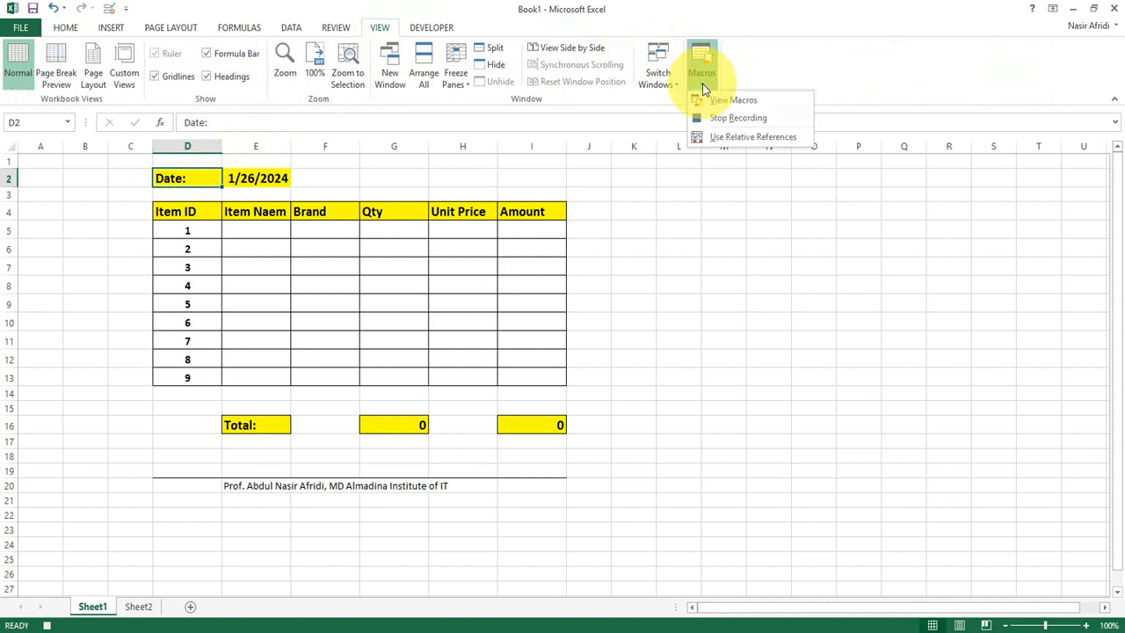
click(726, 120)
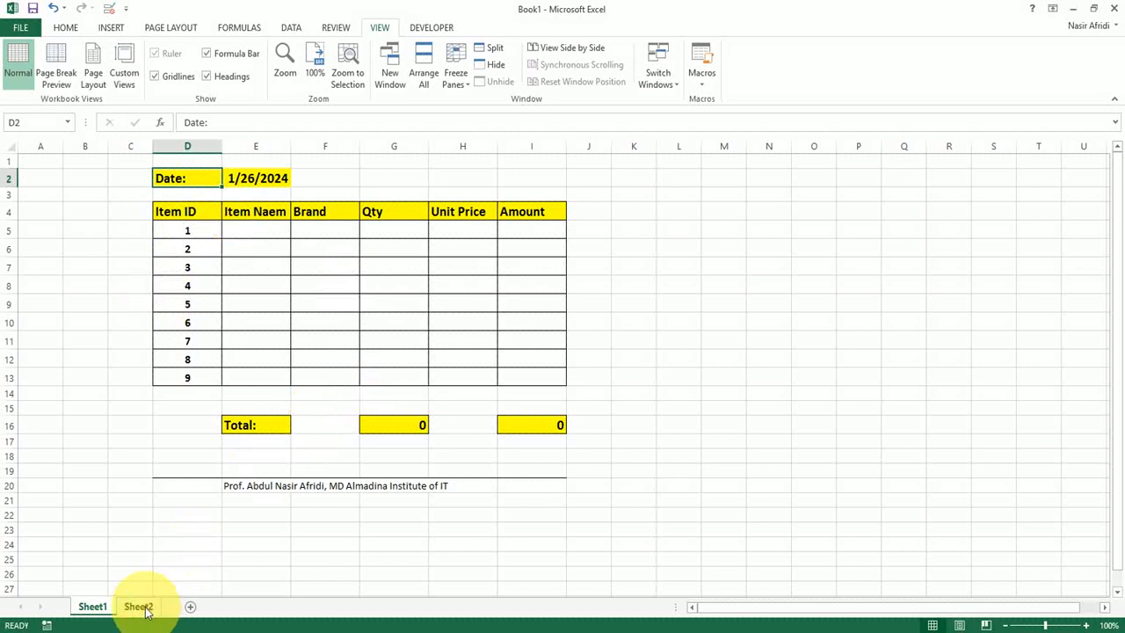
Add Sheet3, run mymacro with Ctrl+M to rebuild the invoice table, then add Sheet4
click(190, 606)
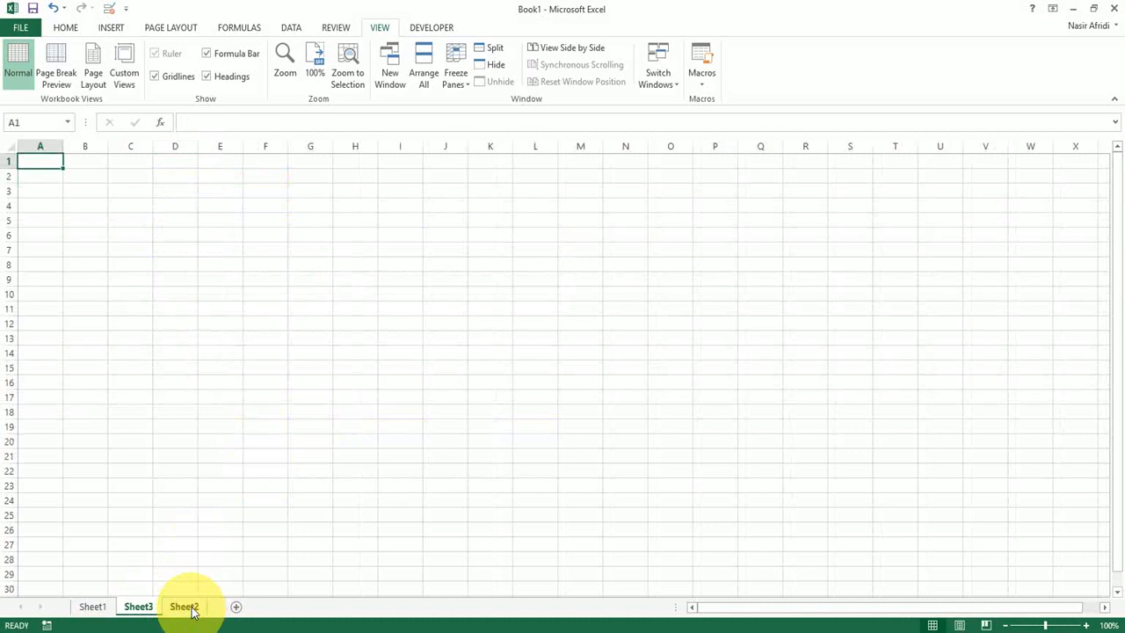
click(176, 208)
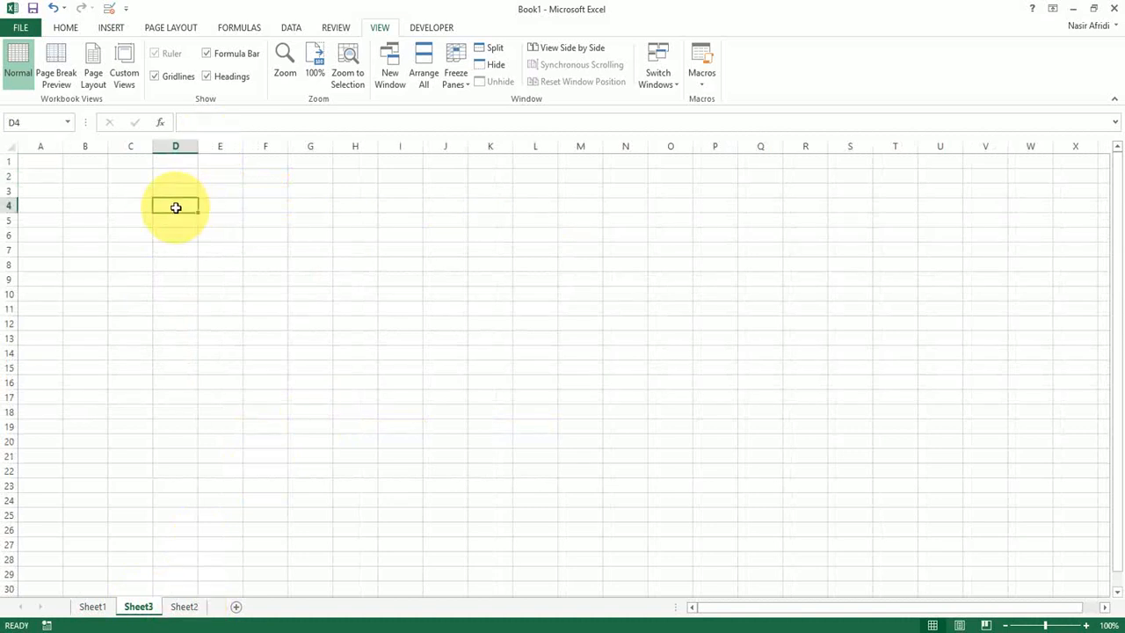
key(ctrl+m)
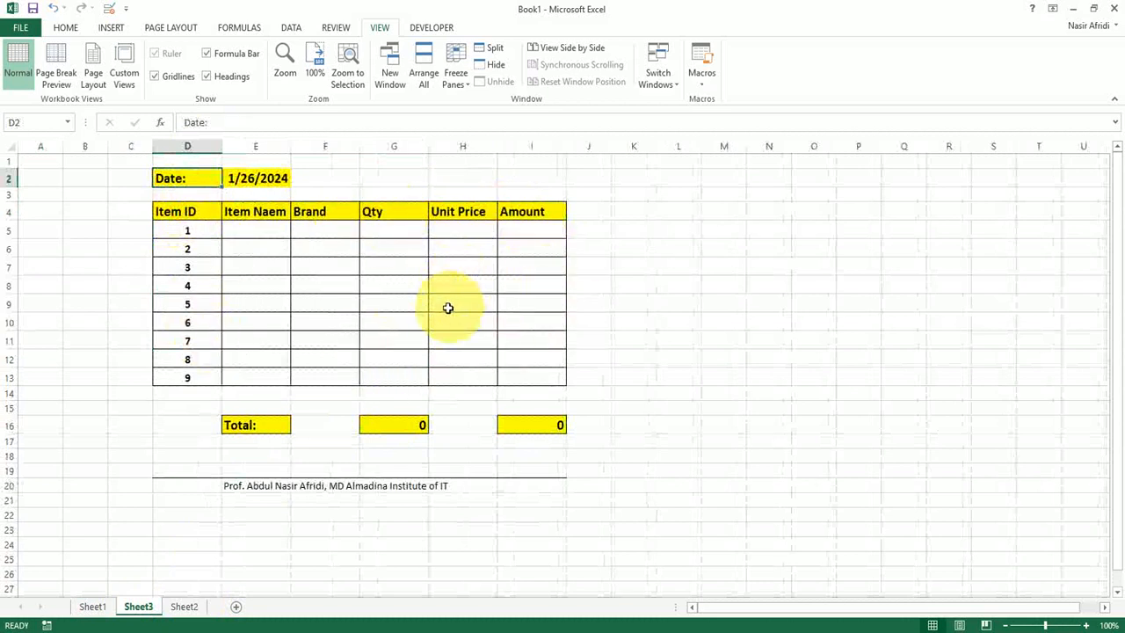
click(236, 608)
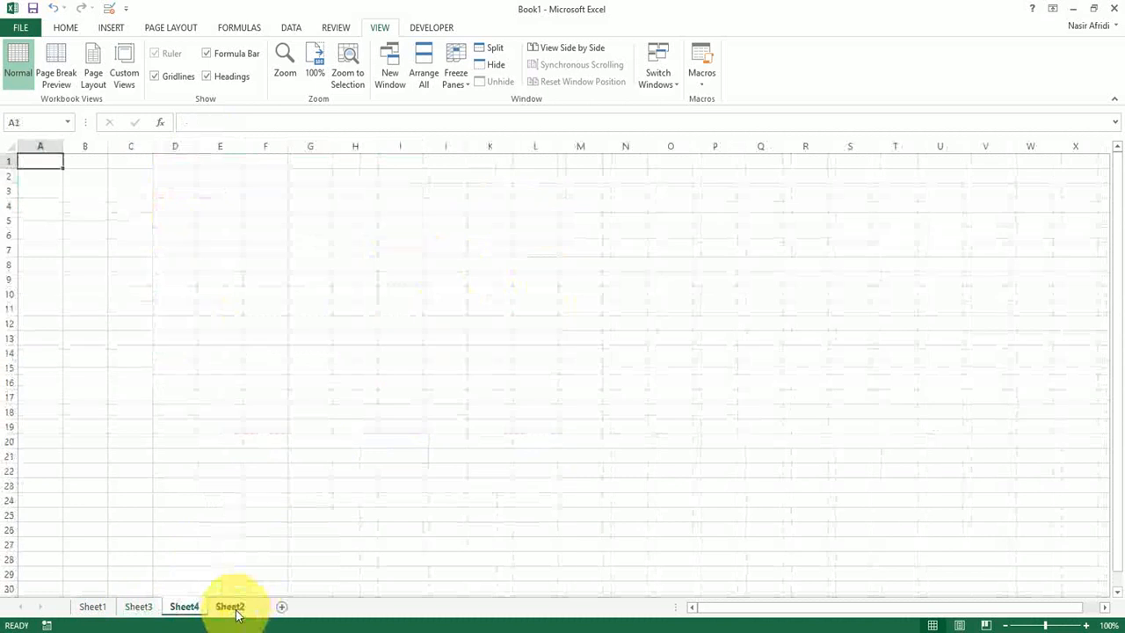
Run mymacro with Ctrl+M on Sheet4 and again on the new Sheet5
key(ctrl+m)
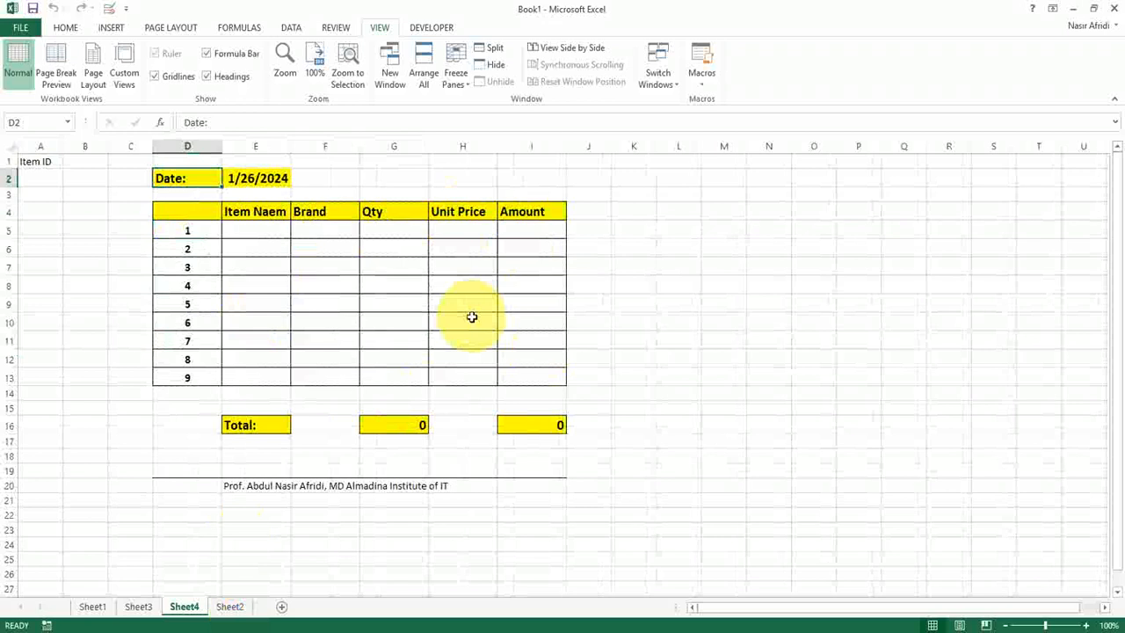
key(ctrl+m)
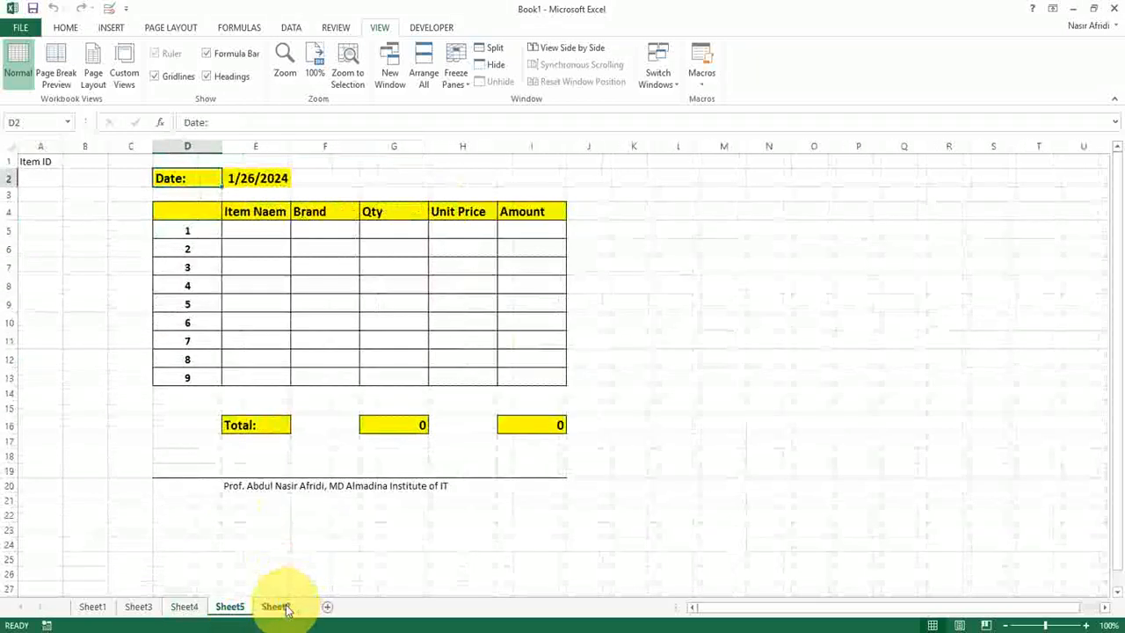